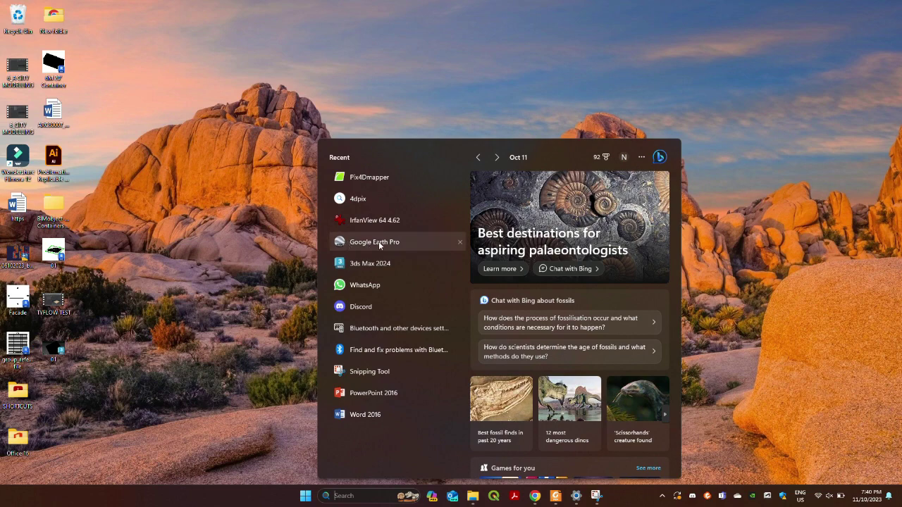
Launch Google Earth Pro, dismissing the start-up tips, and show the sidebar
left_click(378, 241)
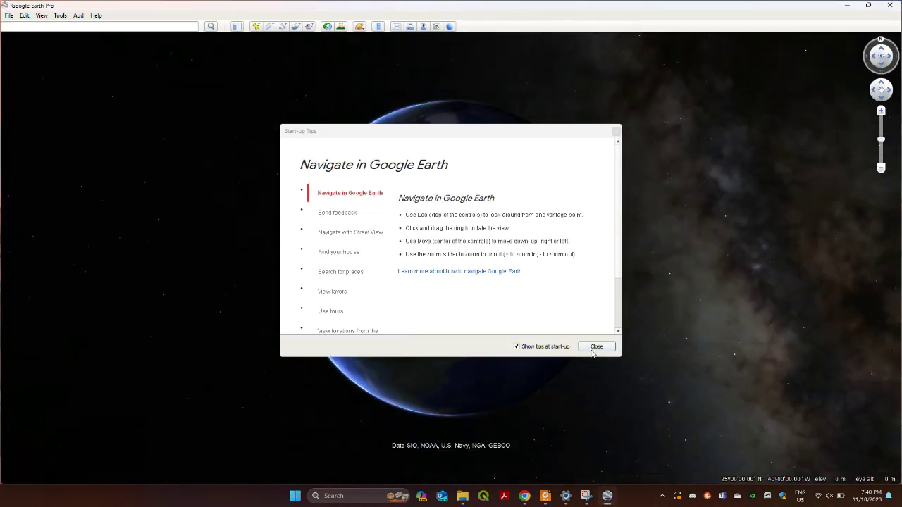
left_click(591, 349)
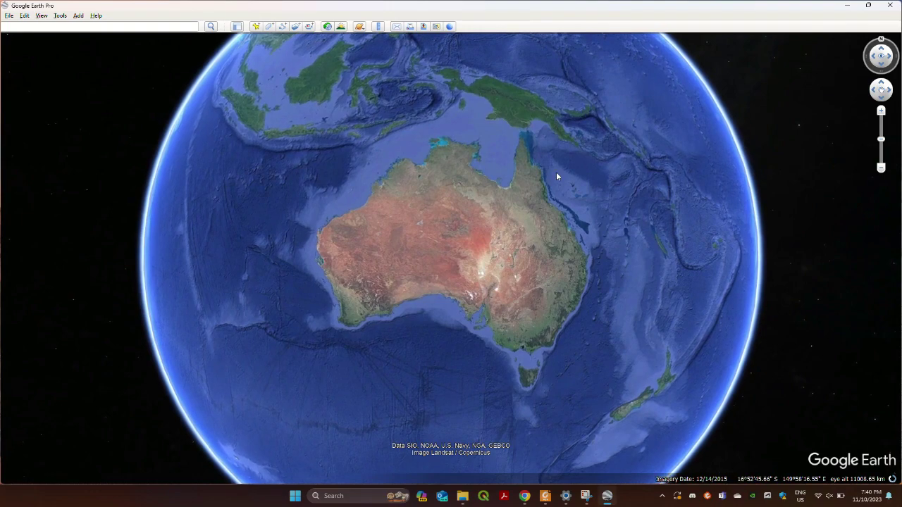
left_click(237, 27)
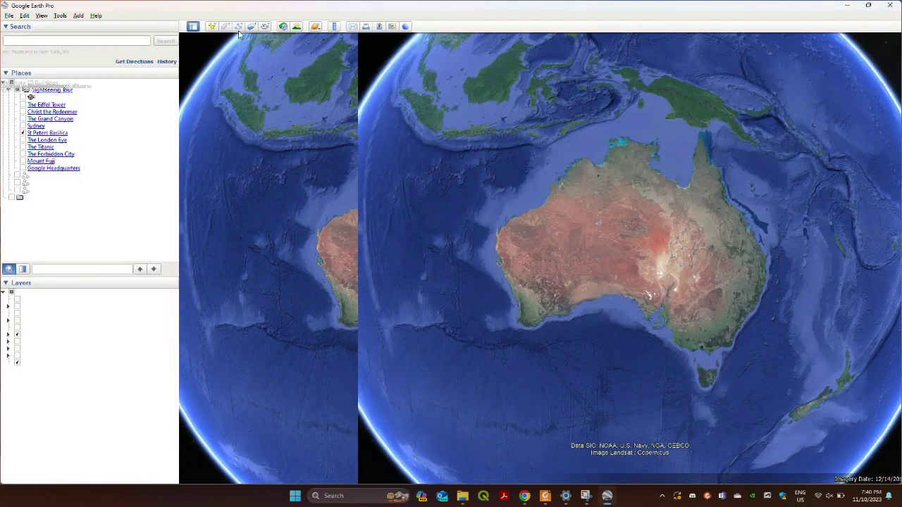
Search for State Library Victoria and fly in to the building in the 3D view
left_click(96, 39)
type("State Library Victoria")
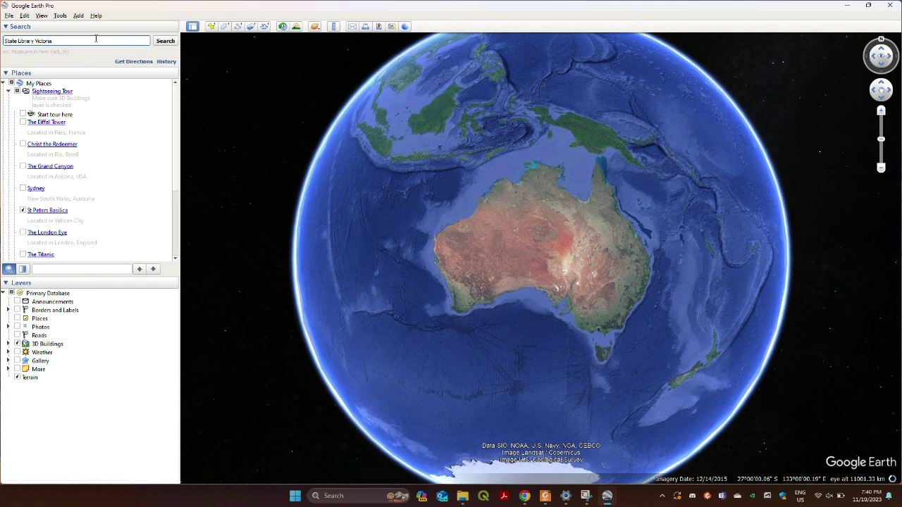
left_click(160, 43)
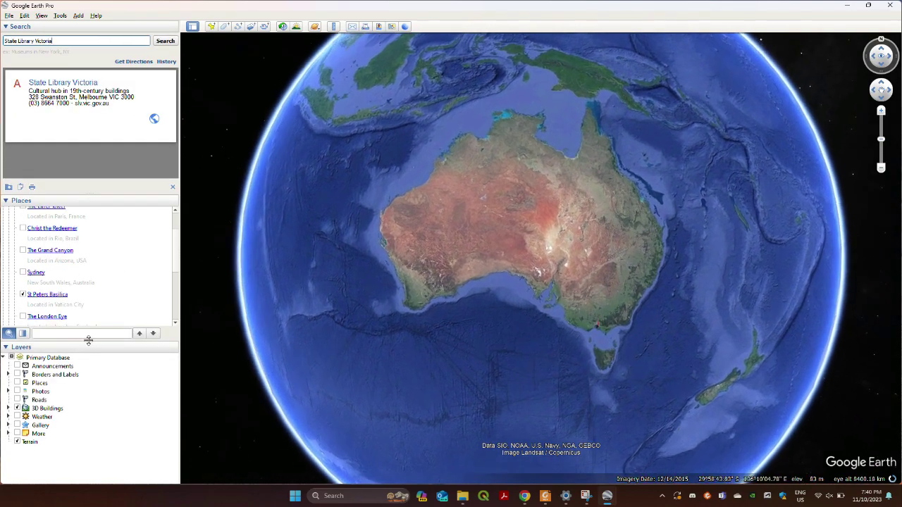
left_click_drag(90, 339, 90, 274)
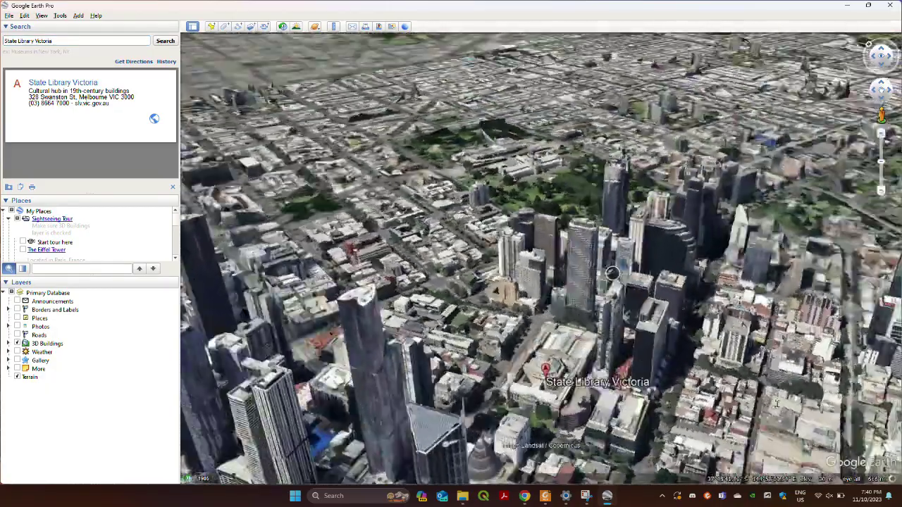
middle_click_drag(778, 403, 836, 393)
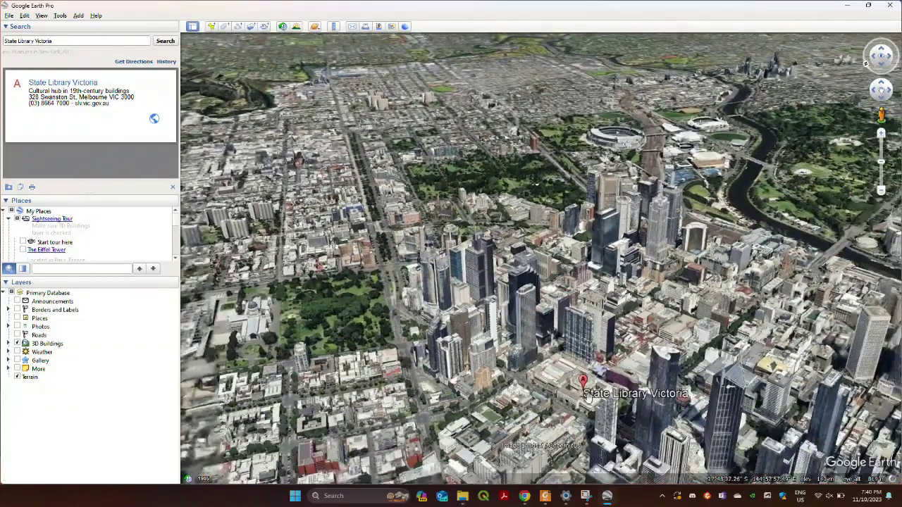
scroll(568, 429, "up", 2)
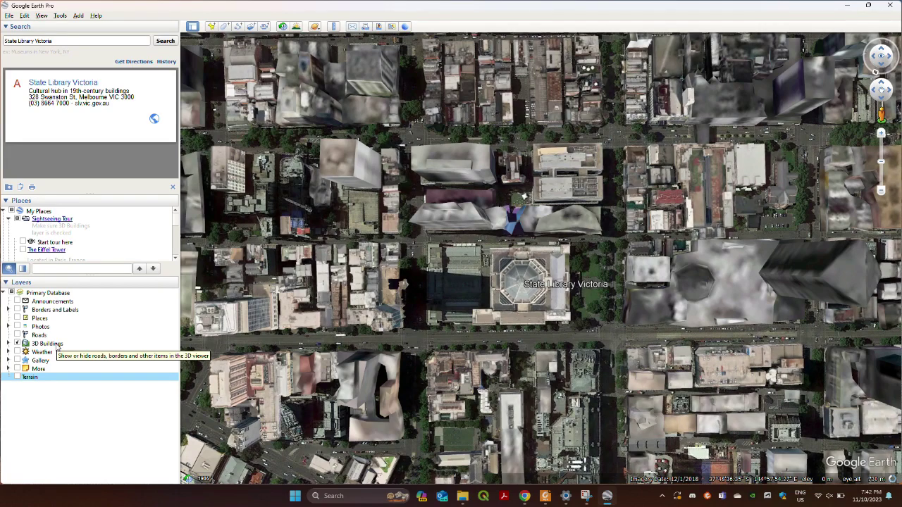
Start a new path and lay evenly spaced back-and-forth lines lengthwise over the State Library Victoria block
left_click(238, 28)
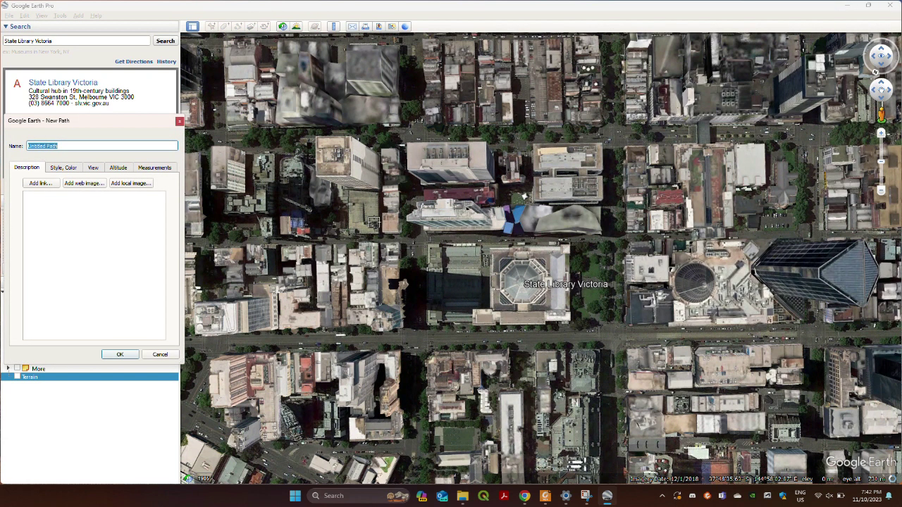
left_click(361, 224)
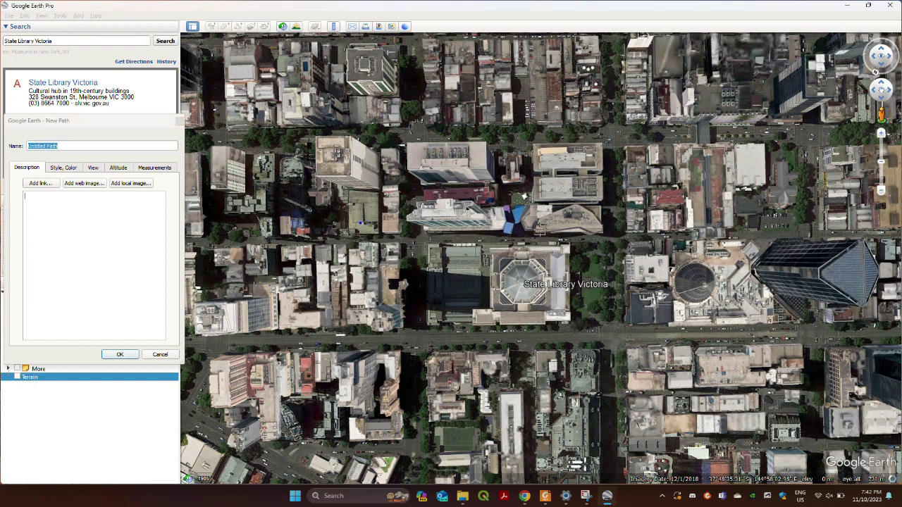
left_click(604, 224)
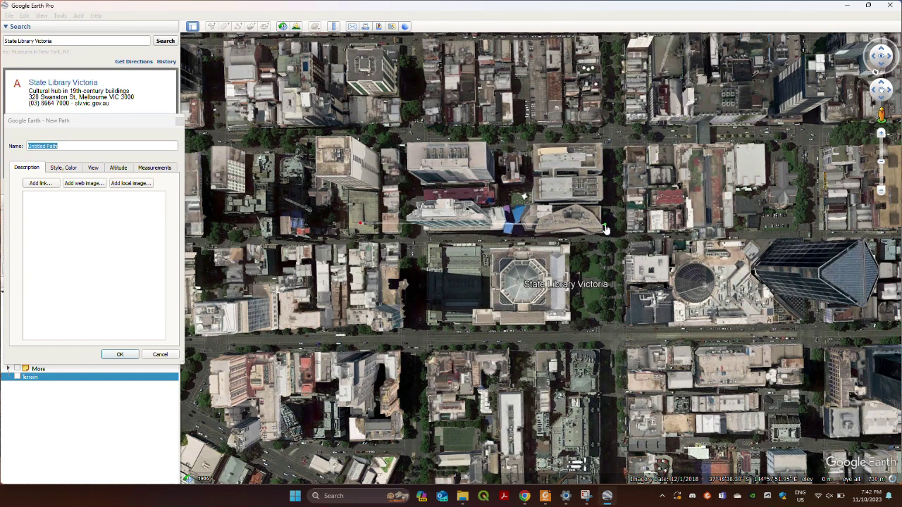
left_click(605, 249)
left_click(361, 250)
left_click(361, 270)
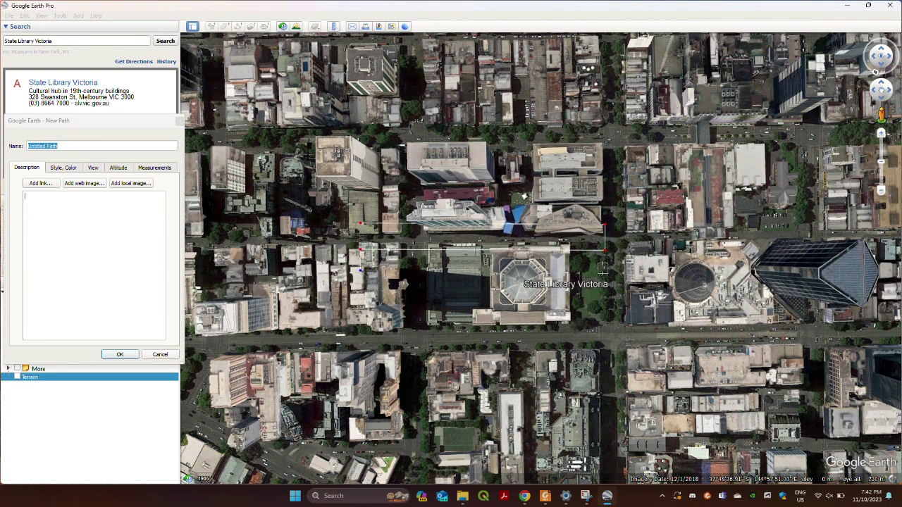
left_click(605, 270)
left_click(604, 293)
left_click(361, 292)
left_click(361, 313)
left_click(604, 315)
left_click(602, 335)
left_click(378, 337)
Extend the path with perpendicular back-and-forth lines across the library block so the passes form a grid
left_click(373, 215)
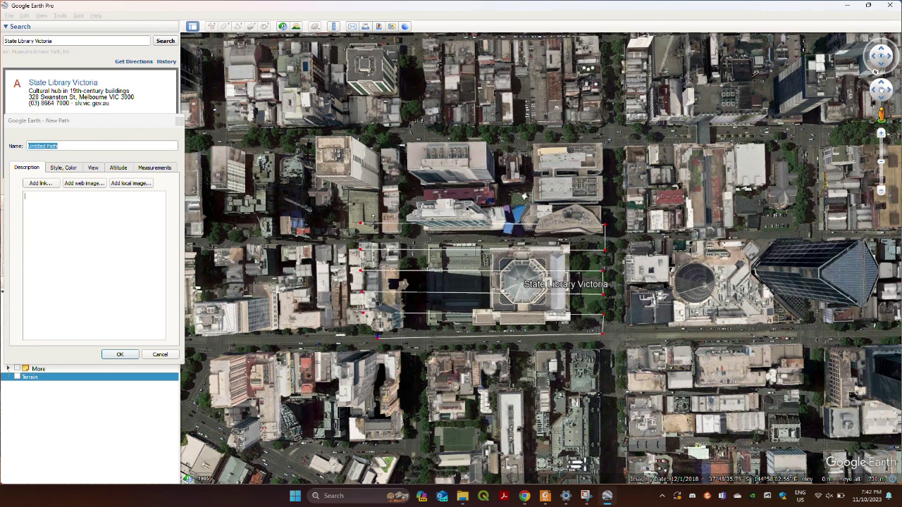
left_click(390, 215)
left_click(396, 349)
left_click(415, 350)
left_click(410, 215)
left_click(430, 215)
left_click(437, 350)
left_click(460, 351)
left_click(457, 215)
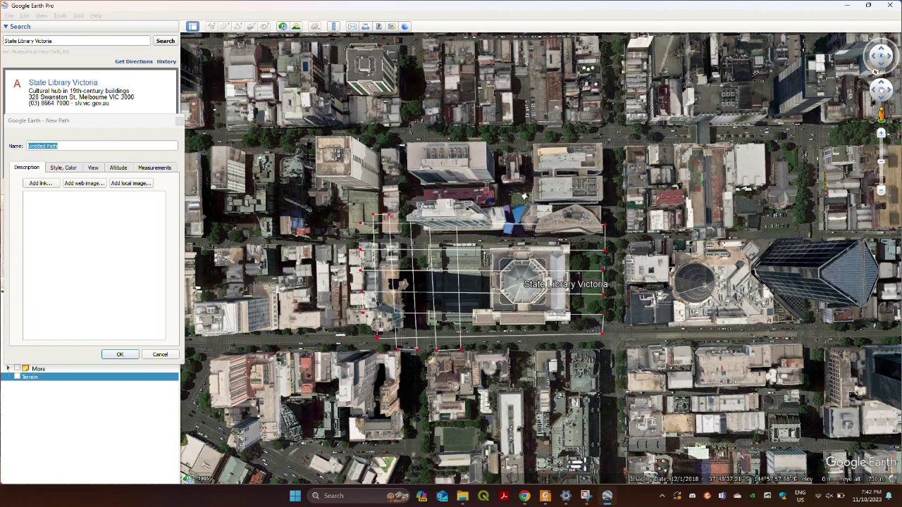
left_click(480, 215)
left_click(483, 348)
left_click(509, 349)
left_click(505, 215)
left_click(528, 215)
left_click(536, 348)
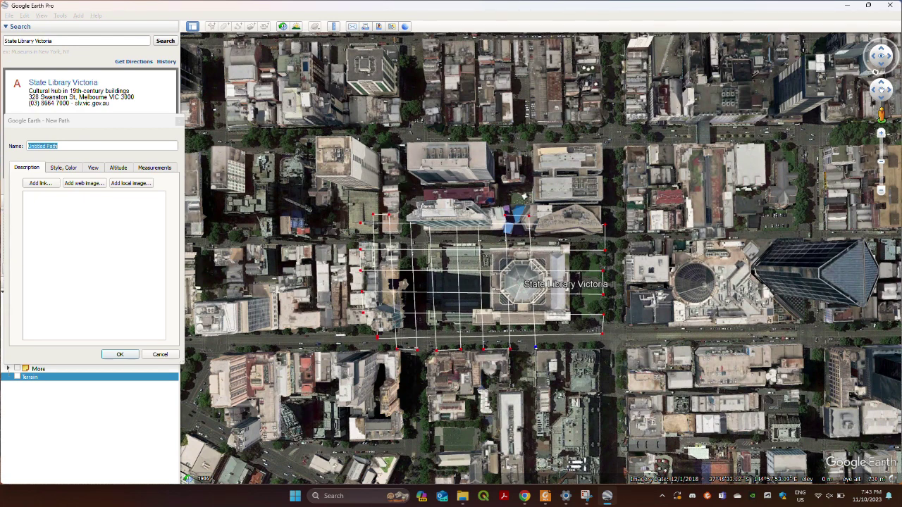
left_click(582, 343)
left_click(594, 344)
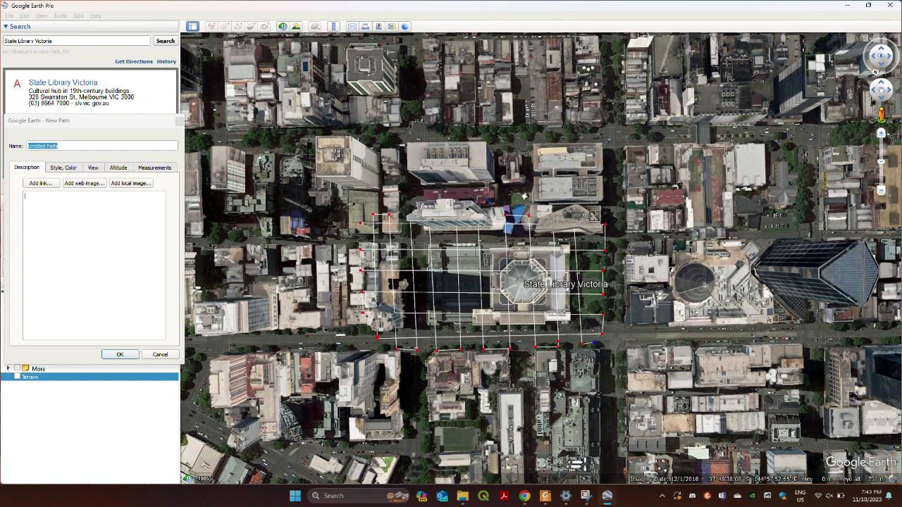
left_click(596, 224)
Name the path State Library Victoria
left_click(59, 147)
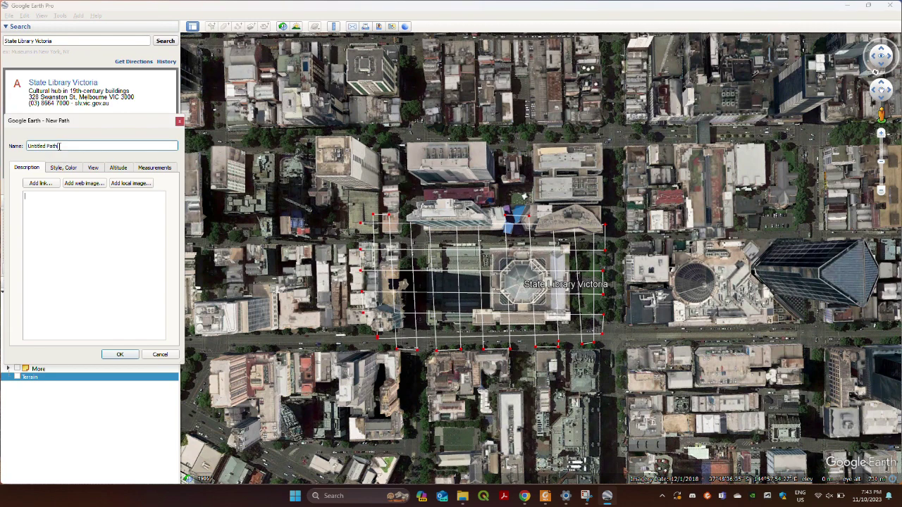
left_click_drag(60, 146, 6, 161)
left_click_drag(63, 151, 2, 158)
type("State Library Victoria")
Set the path's altitude to 74 m relative to ground and save the path
left_click(121, 169)
left_click(114, 190)
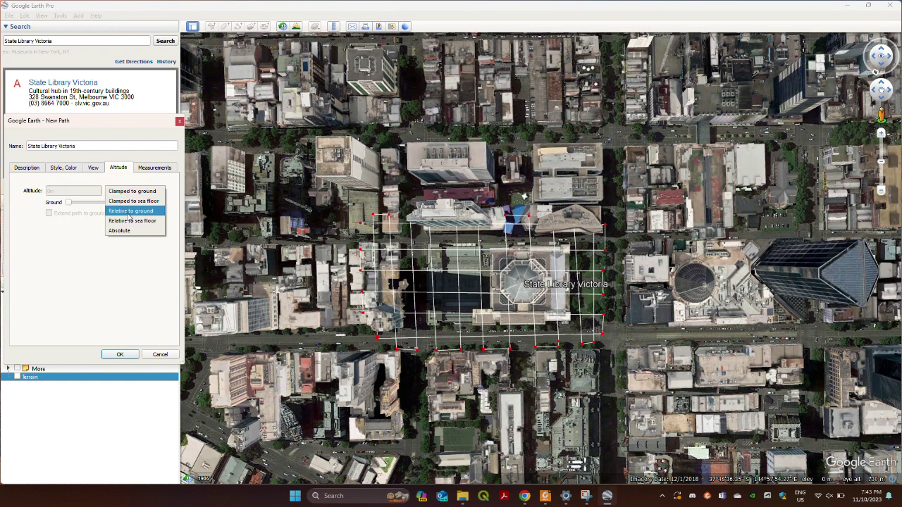
left_click(134, 211)
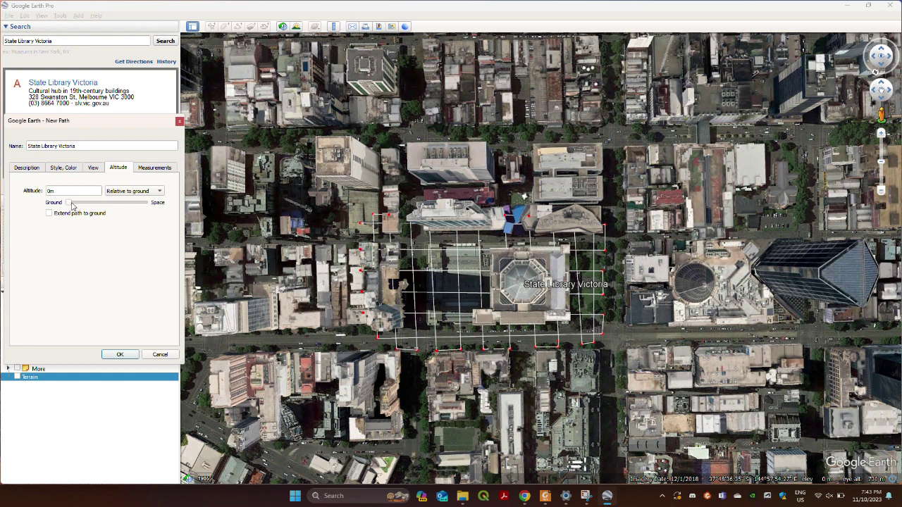
left_click_drag(72, 205, 79, 205)
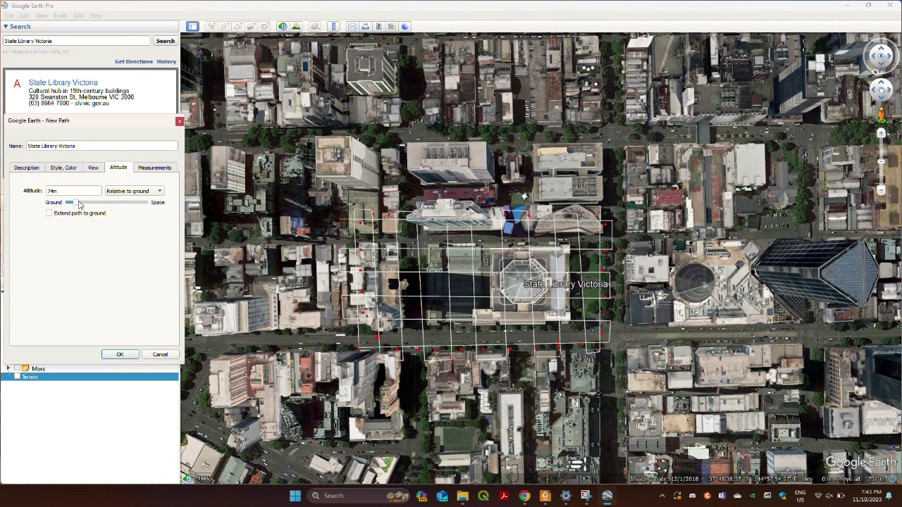
left_click(119, 355)
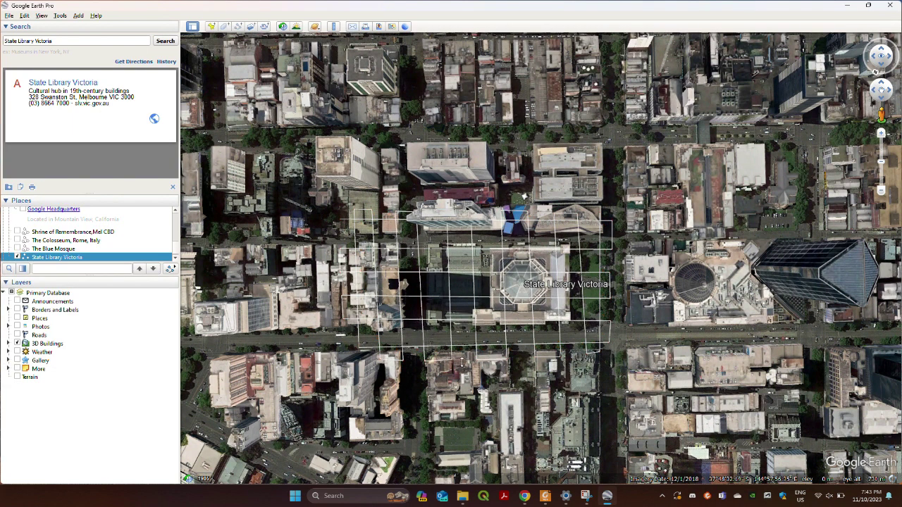
Inspect the raised path grid around the library in 3D and play a tour along the path
middle_click_drag(461, 361, 428, 334)
scroll(480, 360, "up", 3)
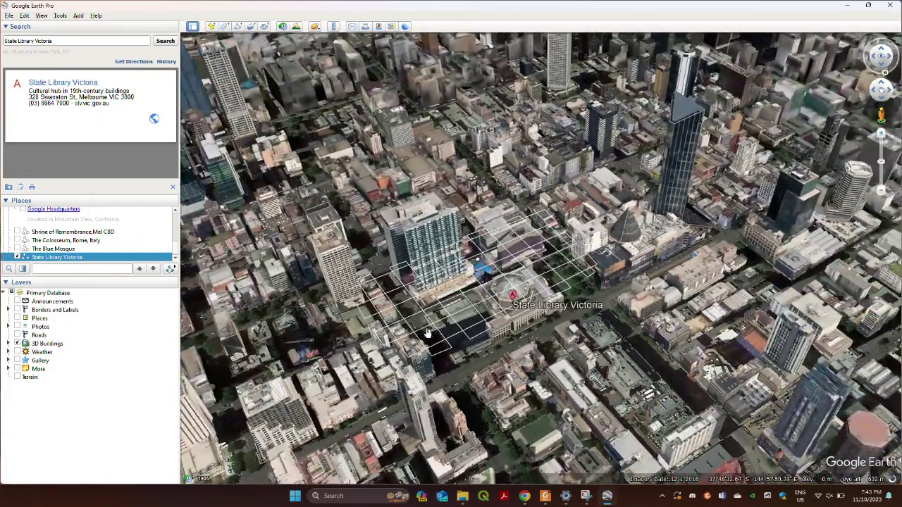
scroll(428, 334, "up", 2)
middle_click_drag(585, 325, 587, 325)
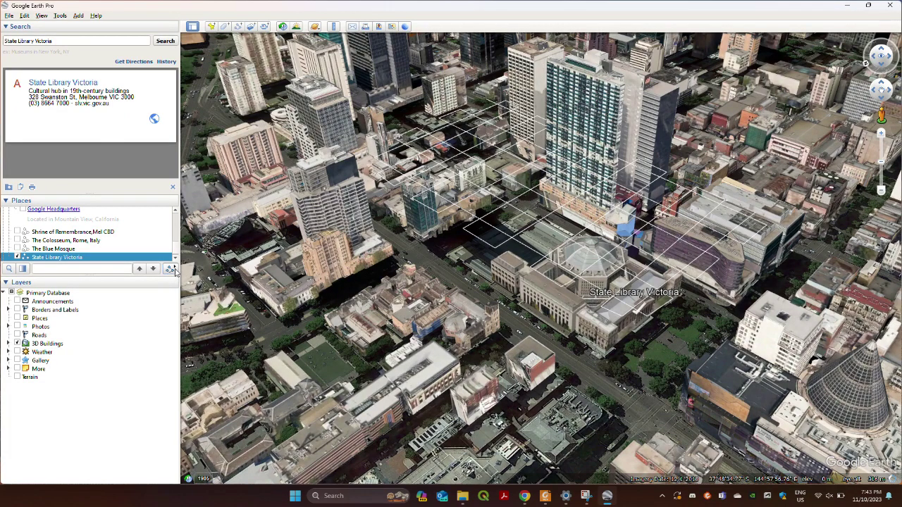
left_click(171, 270)
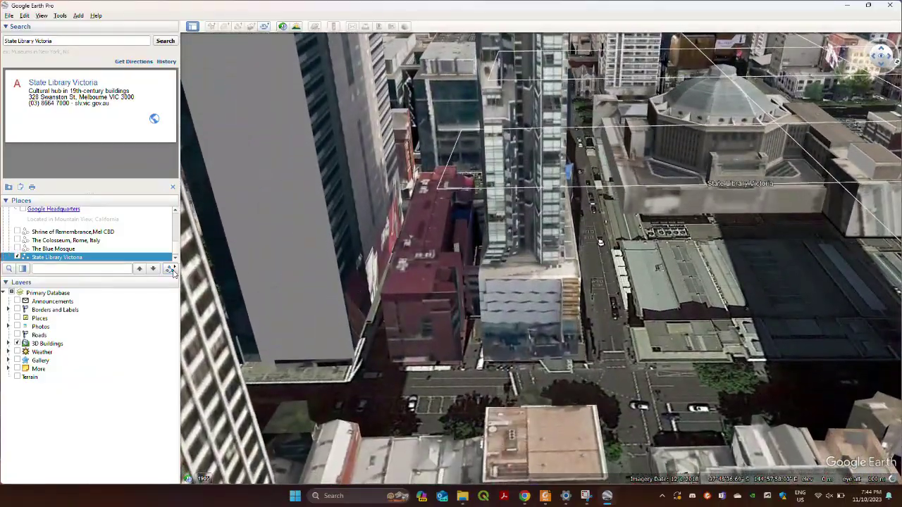
mouse_move(220, 467)
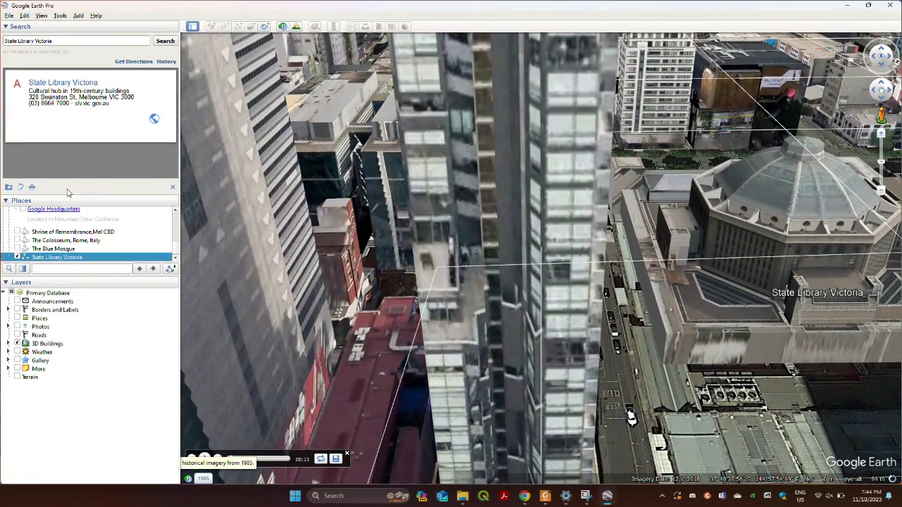
Check the touring options for camera tilt angle, camera range and speed when creating a tour from a line
left_click(59, 19)
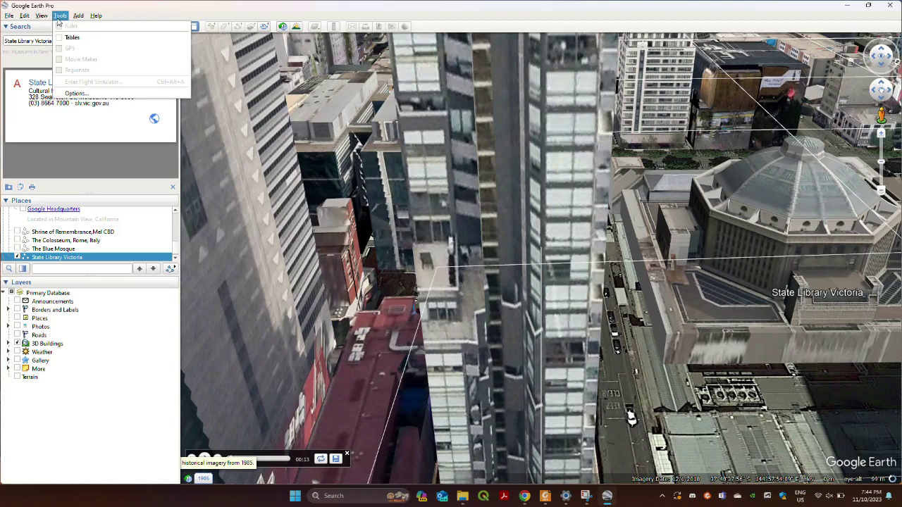
left_click(76, 93)
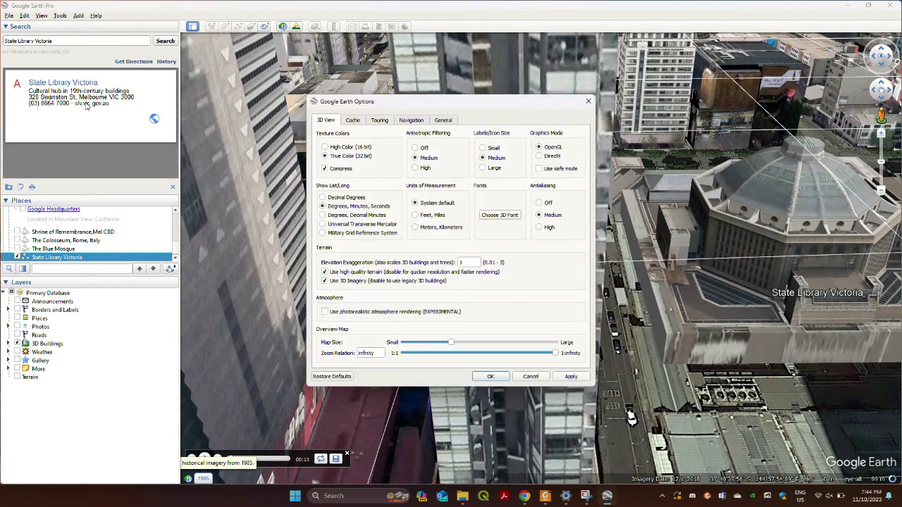
left_click(381, 120)
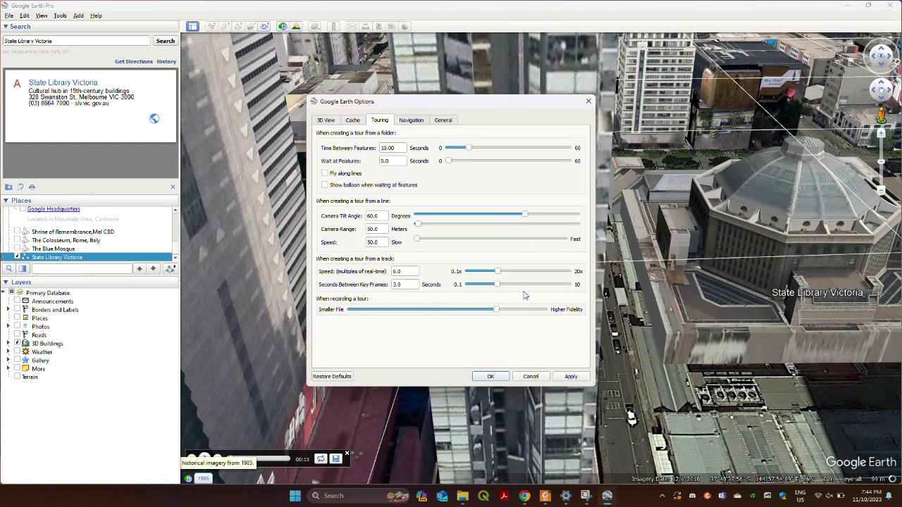
left_click(492, 377)
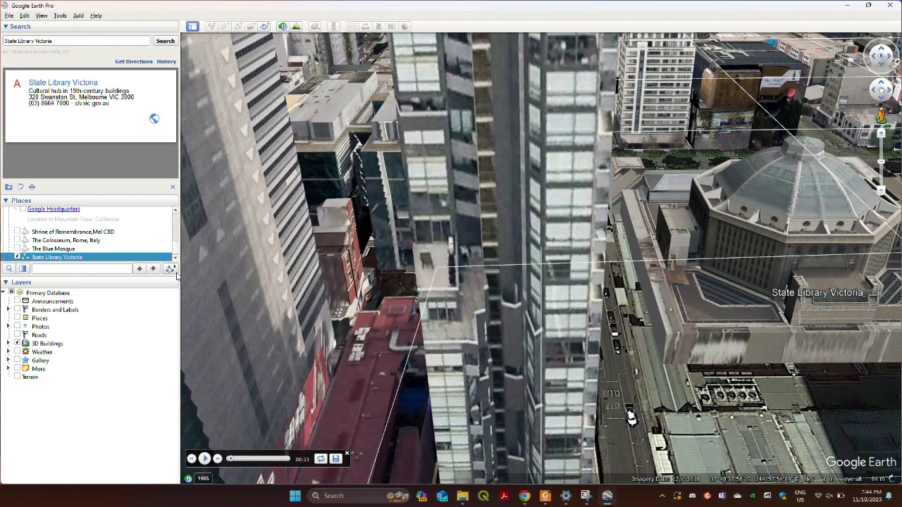
Play the State Library Victoria path tour again and hide the path's lines in the 3D view
left_click(174, 272)
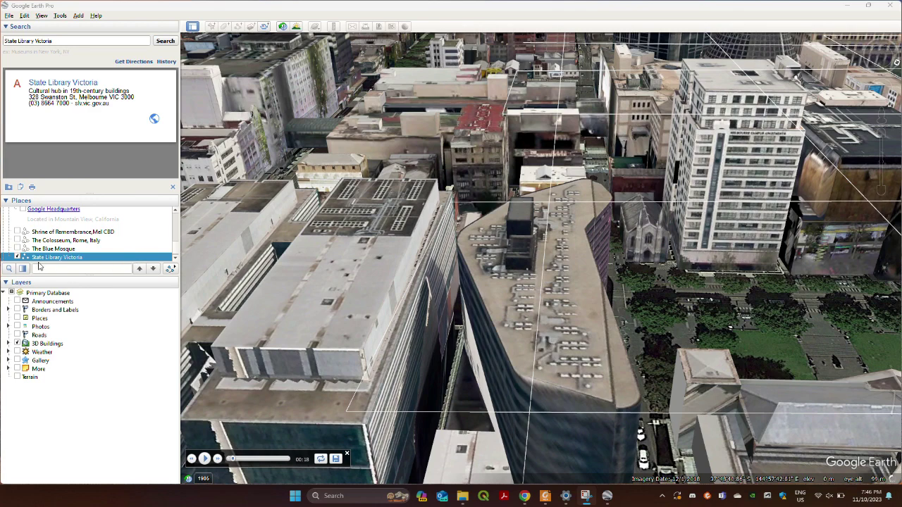
left_click(18, 258)
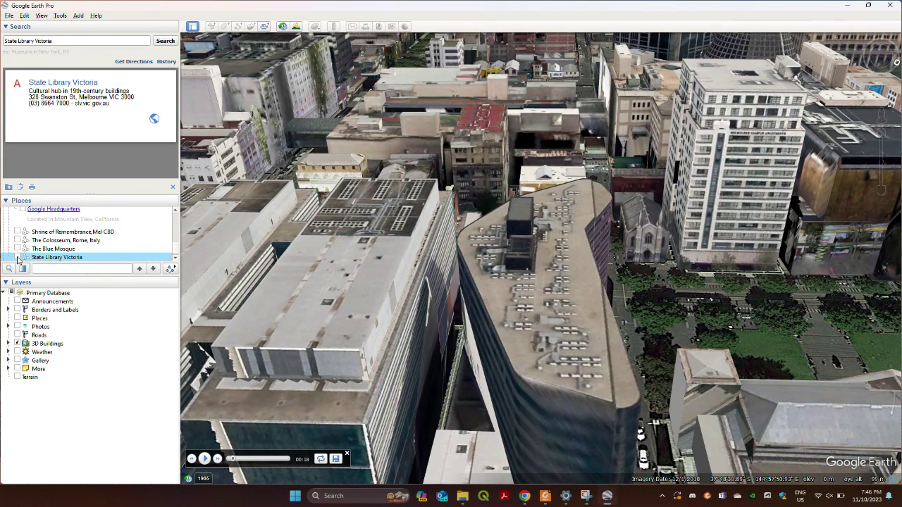
In IrfanView's capture setup, choose the State Library Victoria folder inside The Blue Mosque as the destination, and close IrfanView
left_click(350, 497)
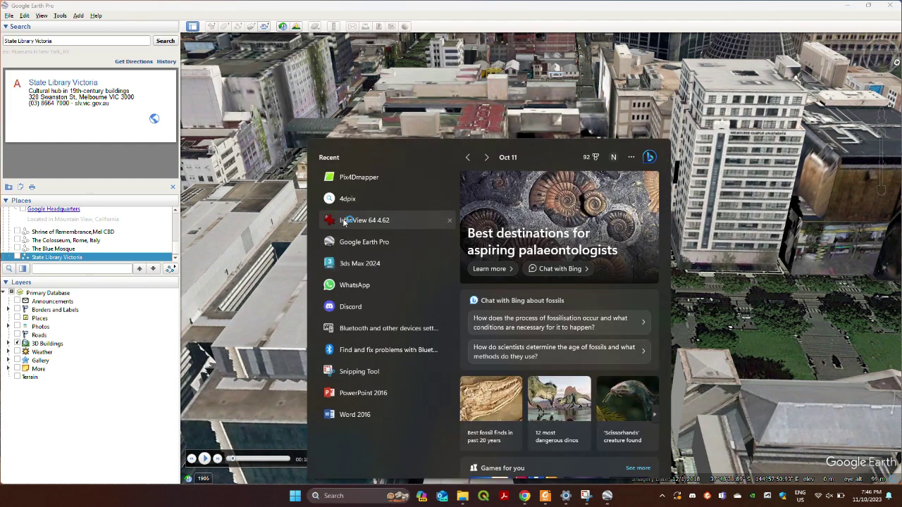
left_click(346, 220)
left_click(524, 96)
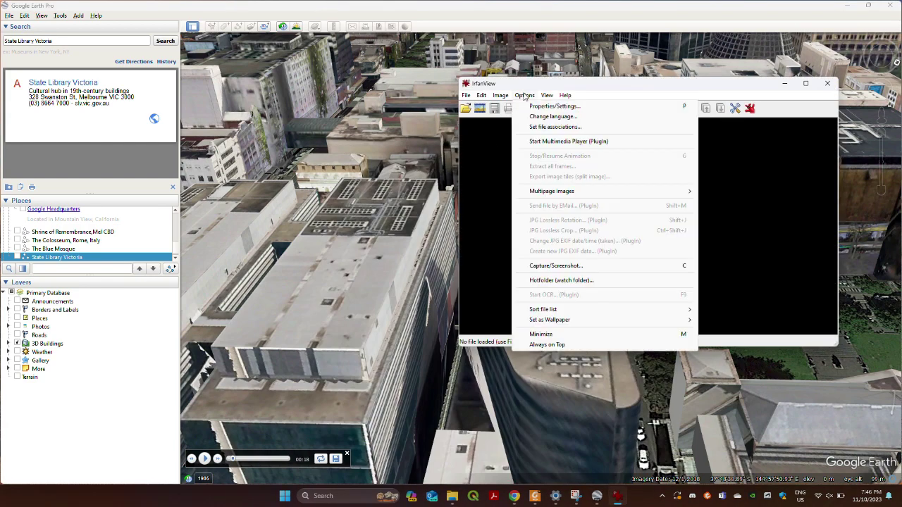
left_click(562, 267)
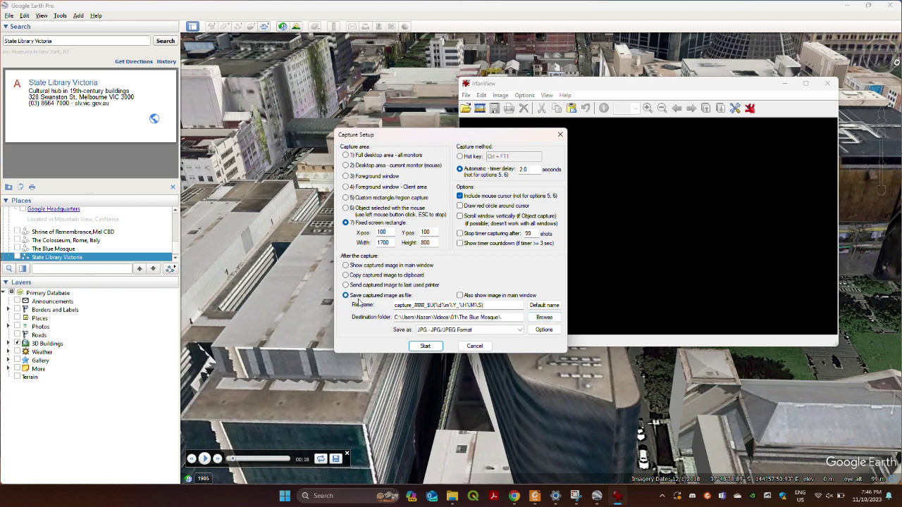
left_click(544, 317)
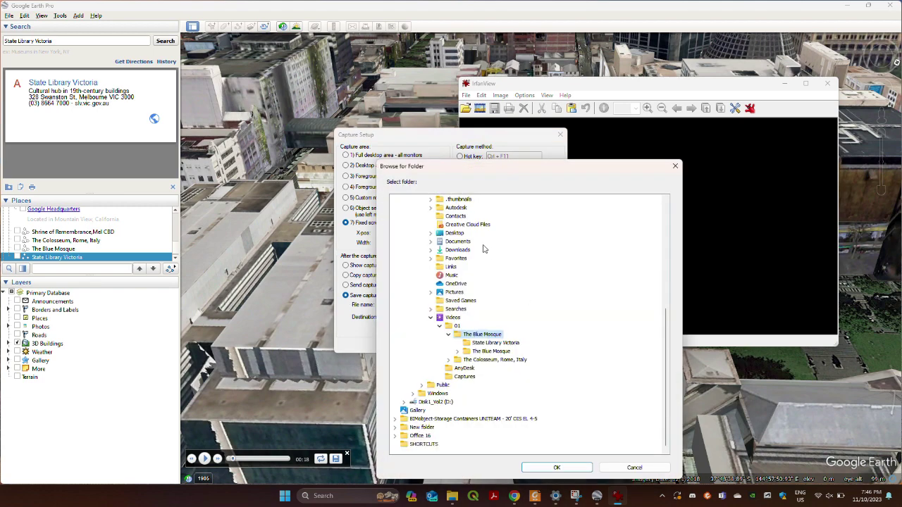
left_click(490, 343)
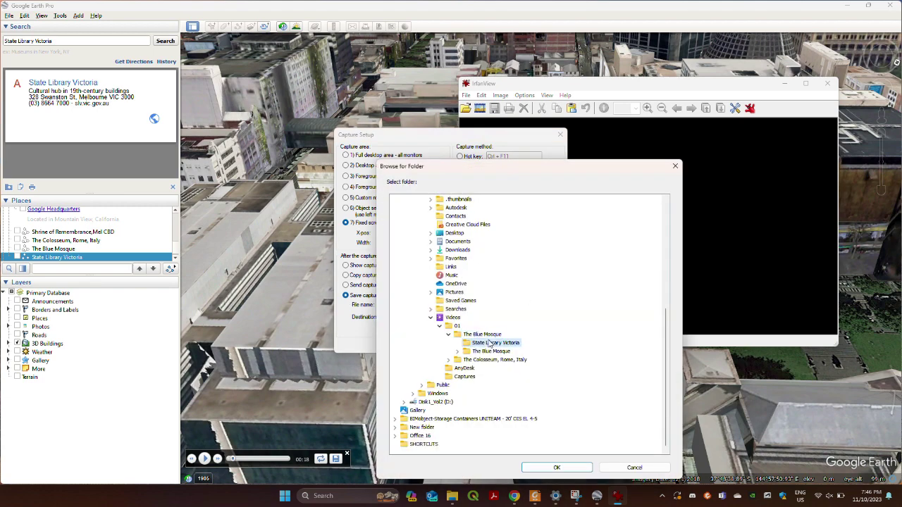
left_click(556, 468)
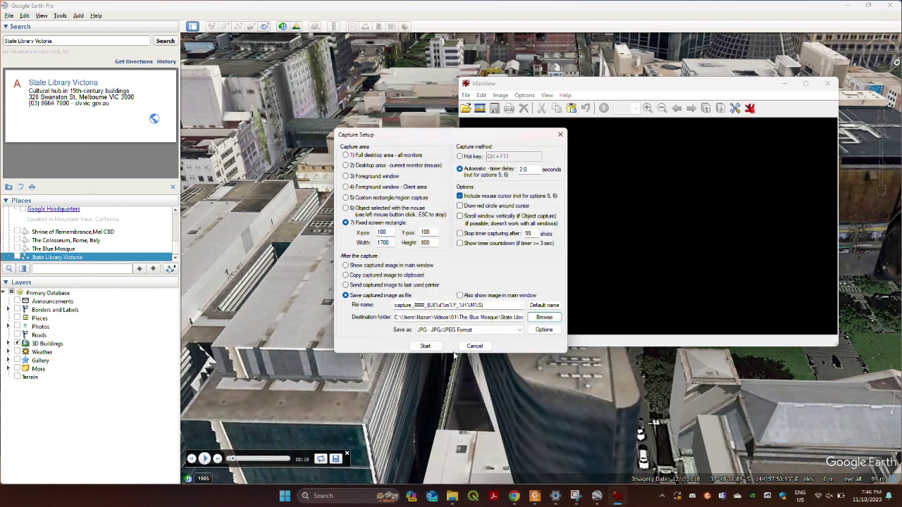
left_click(561, 134)
left_click(828, 86)
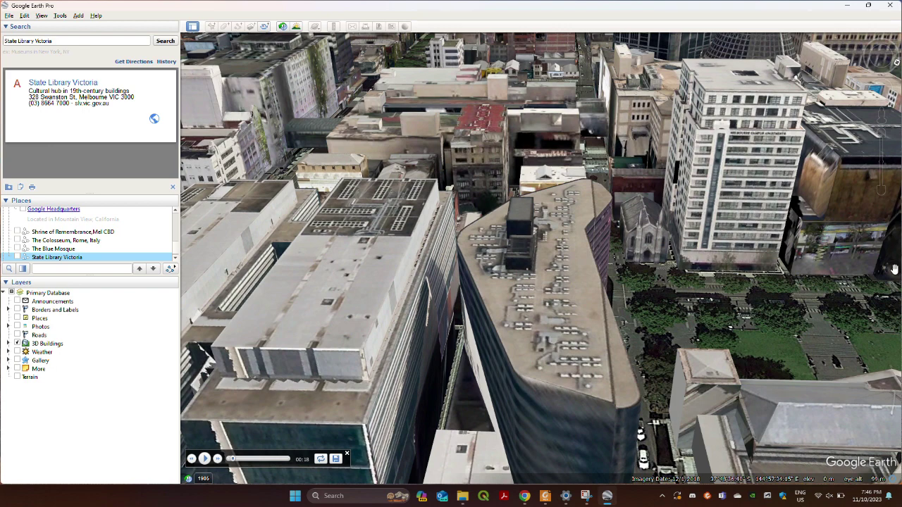
Hide the Google Earth Pro sidebar and rewind the tour to its start
left_click(193, 26)
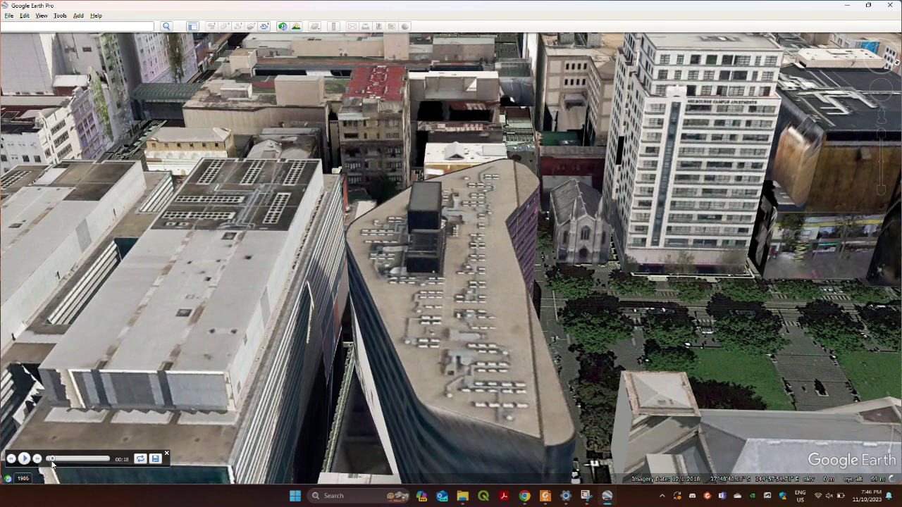
left_click_drag(50, 460, 36, 462)
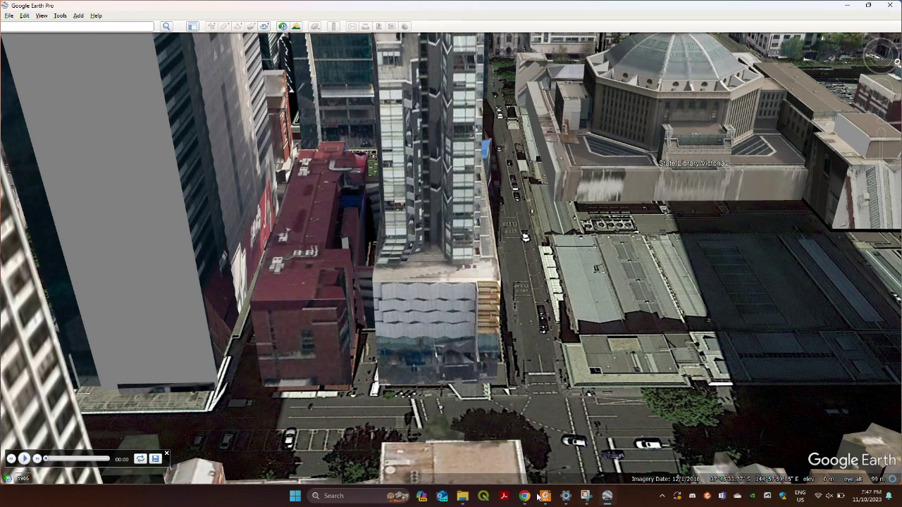
Reopen IrfanView and capture a custom rectangle covering nearly the whole 3D view, saved as a JPG file
left_click(381, 496)
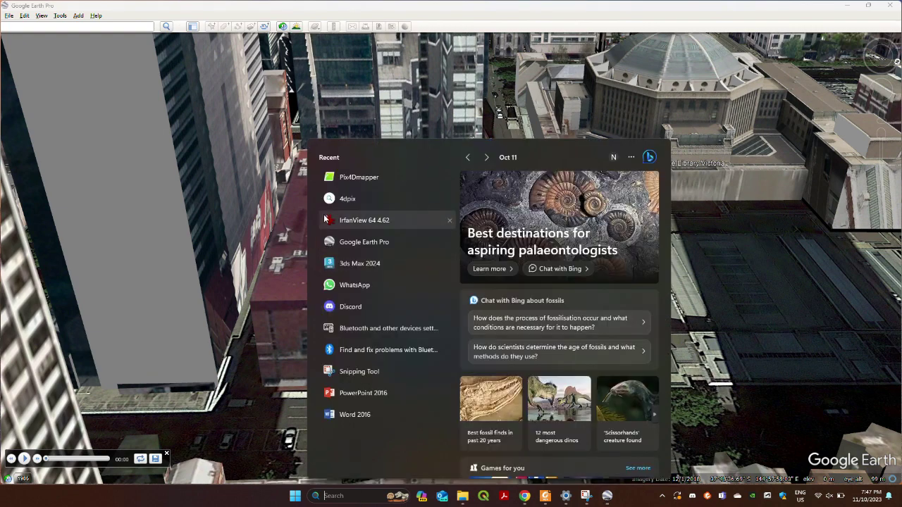
left_click(344, 221)
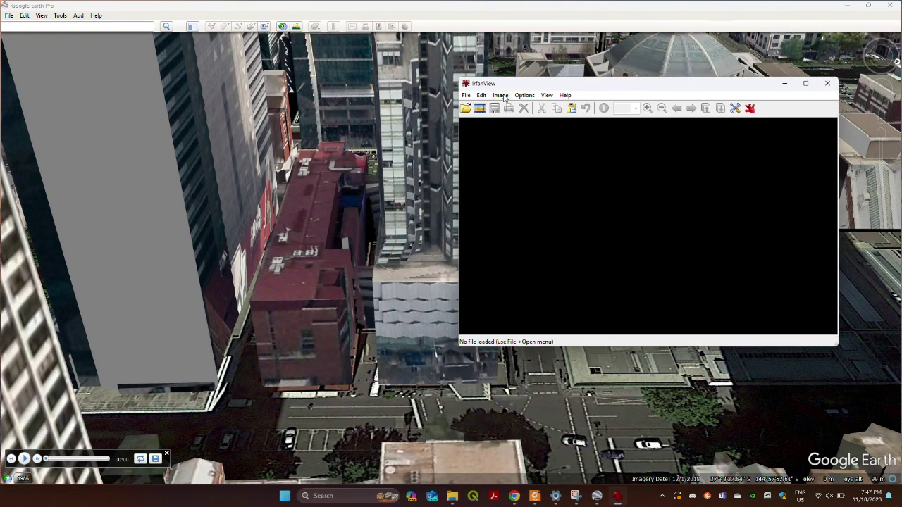
left_click(524, 95)
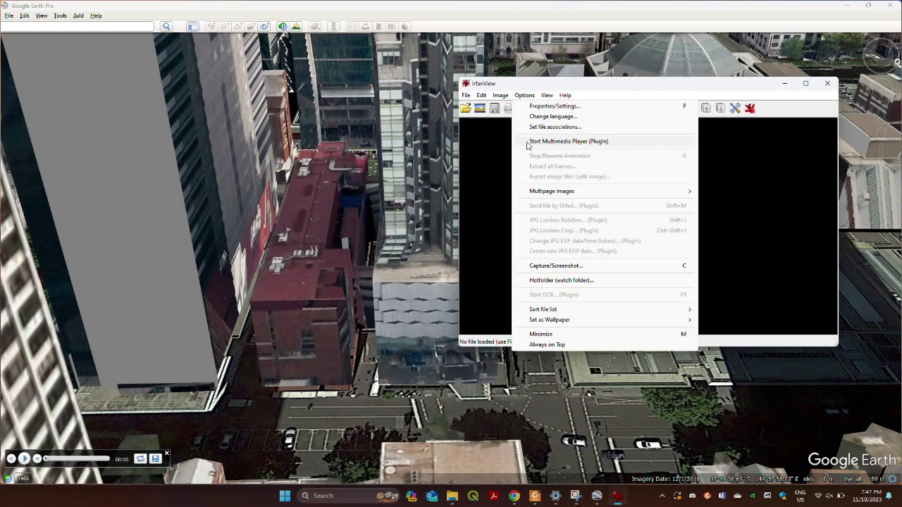
left_click(557, 266)
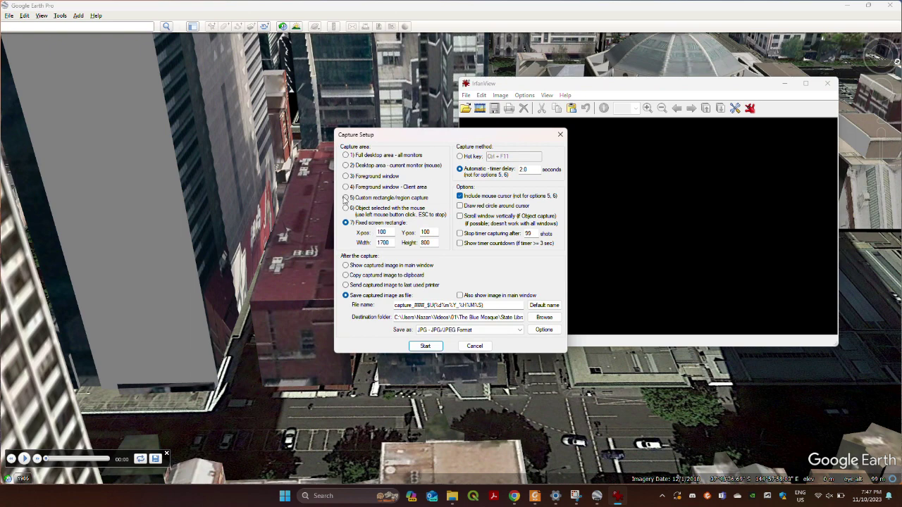
left_click(421, 347)
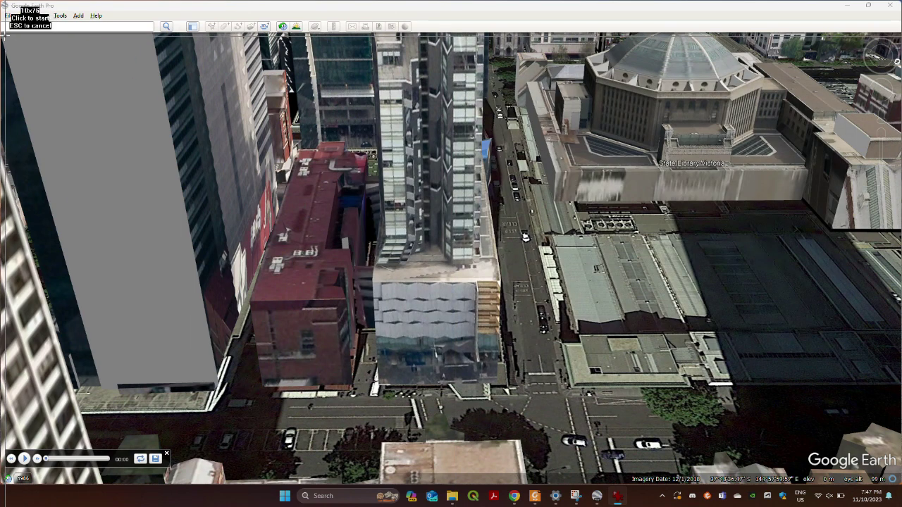
left_click(6, 37)
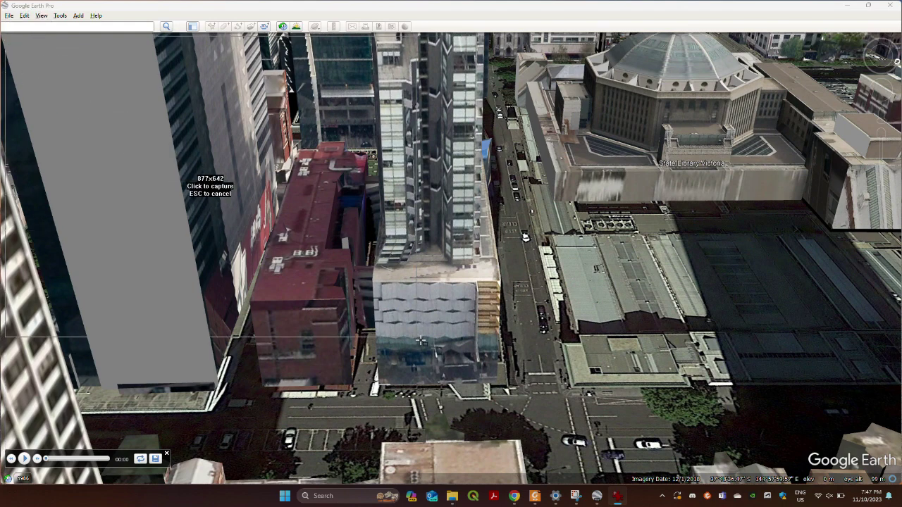
left_click(898, 454)
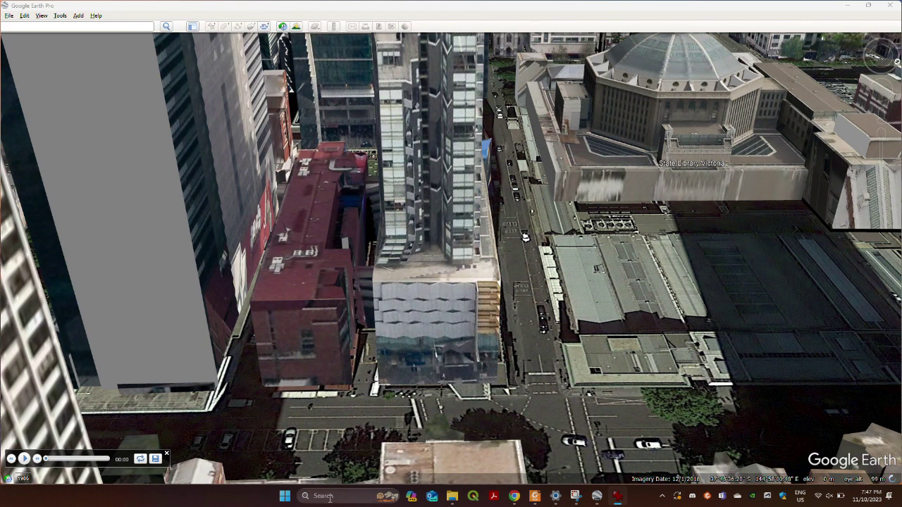
Run IrfanView's automatic JPG capture with a 2.0-second timer delay while the tour plays to its end, and close IrfanView
left_click(616, 497)
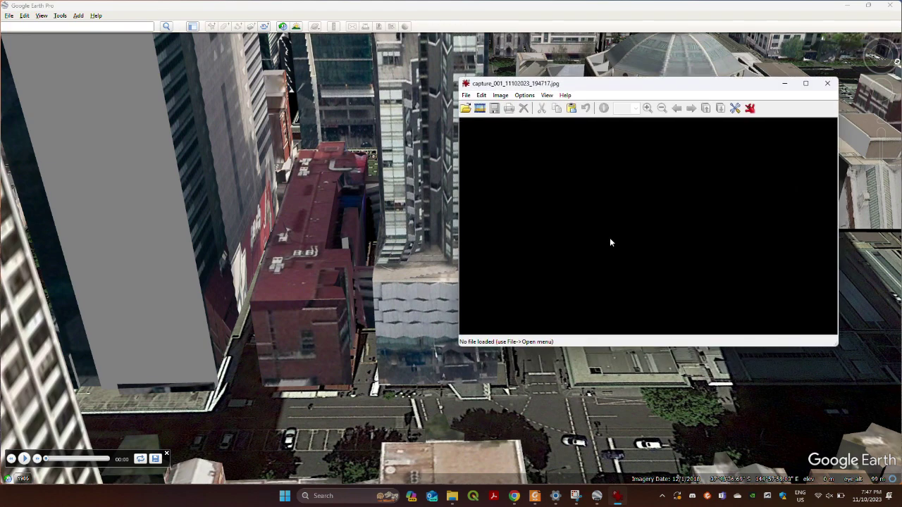
left_click(525, 96)
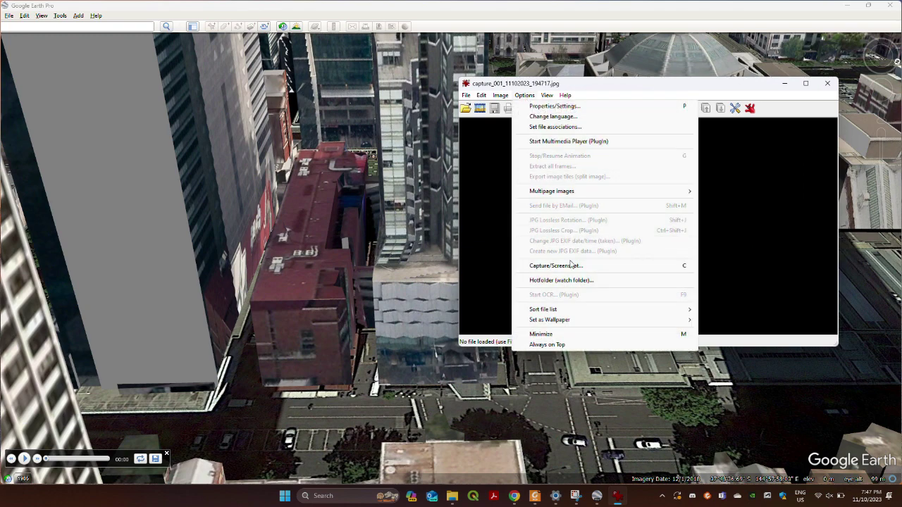
left_click(570, 265)
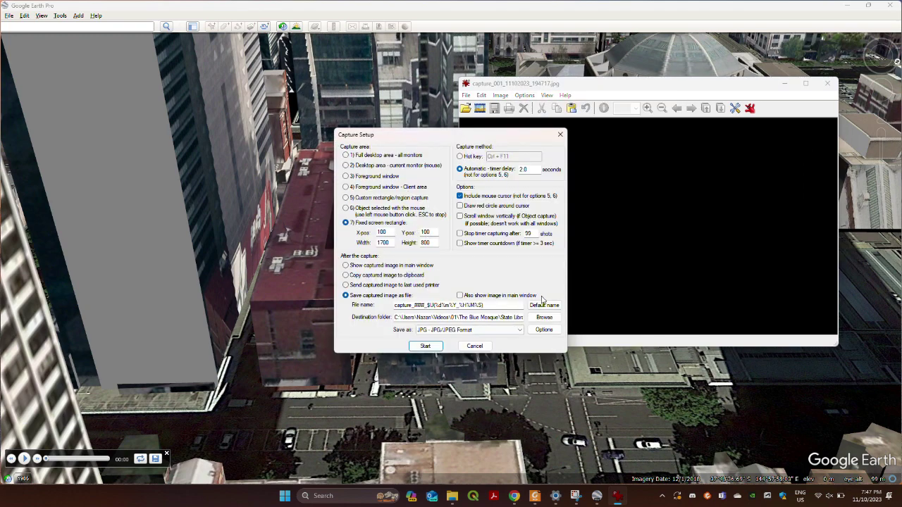
left_click(425, 345)
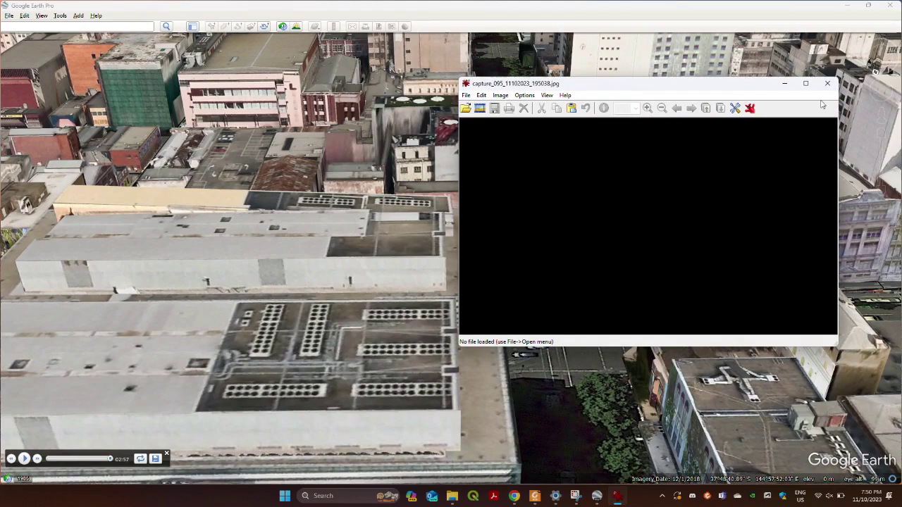
left_click(827, 83)
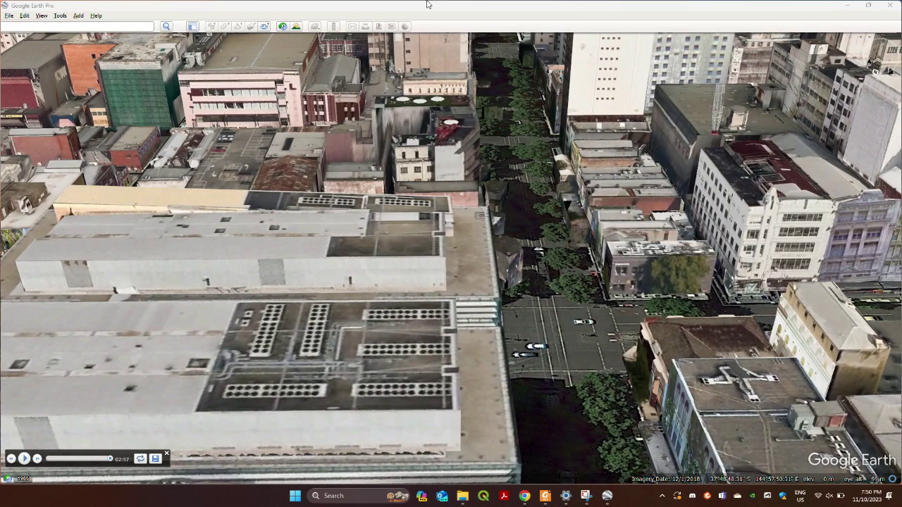
Switch to File Explorer and look through the captured screenshots in the State Library Victoria folder
left_click(333, 497)
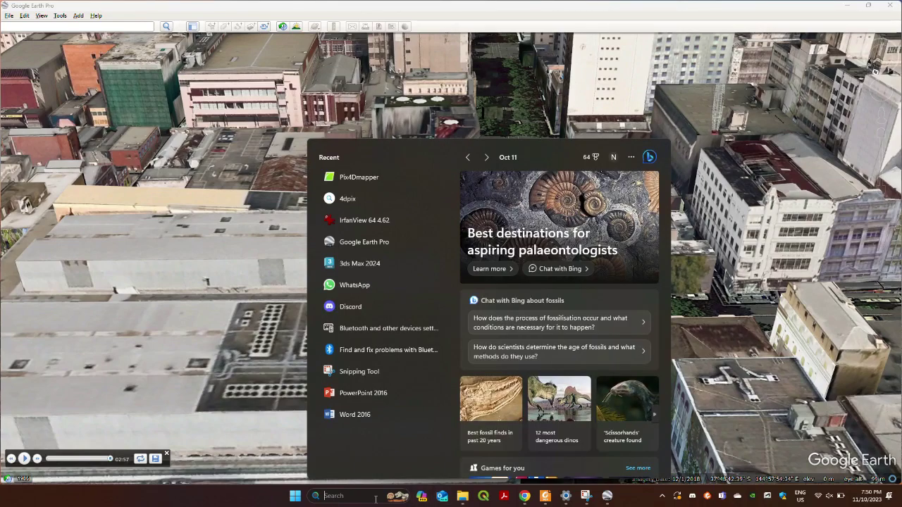
left_click(463, 497)
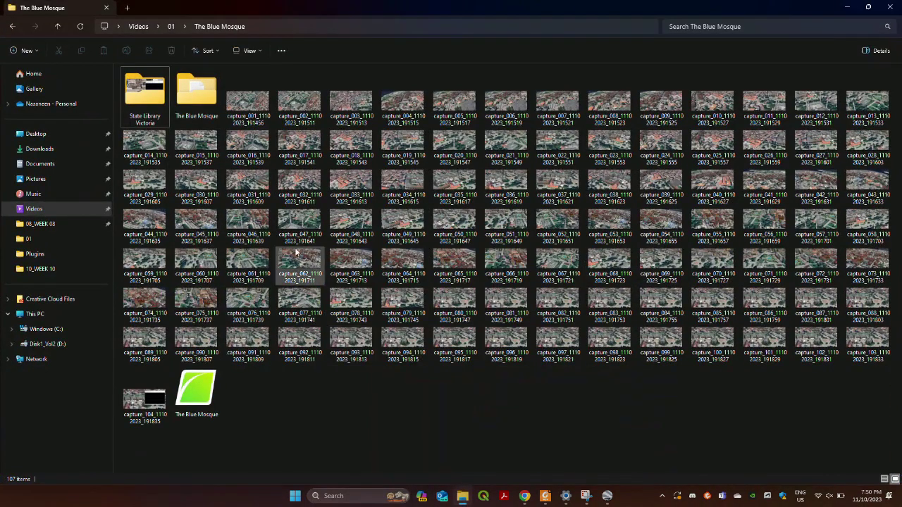
double_click(156, 100)
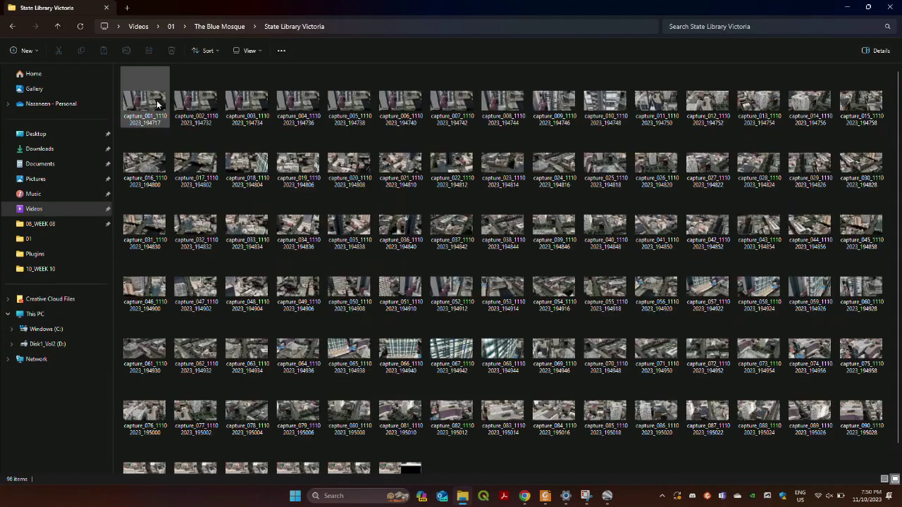
scroll(402, 380, "down", 1)
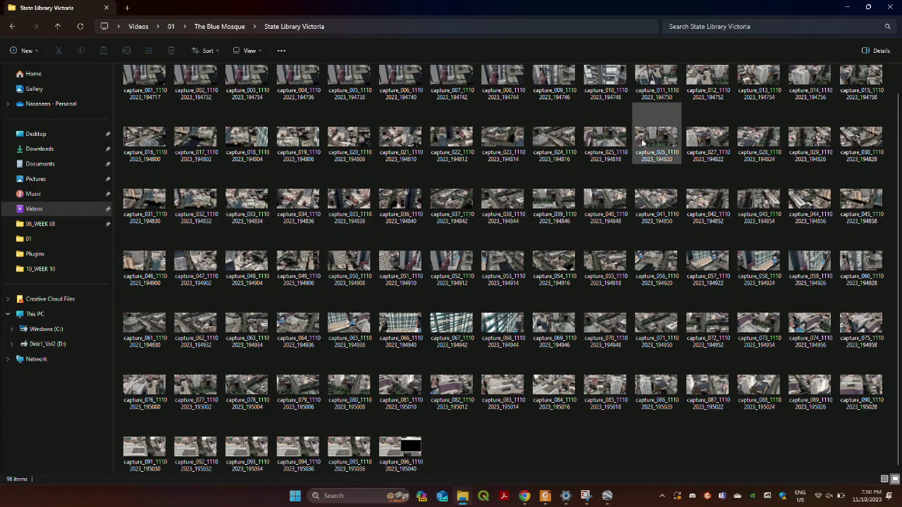
left_click(849, 7)
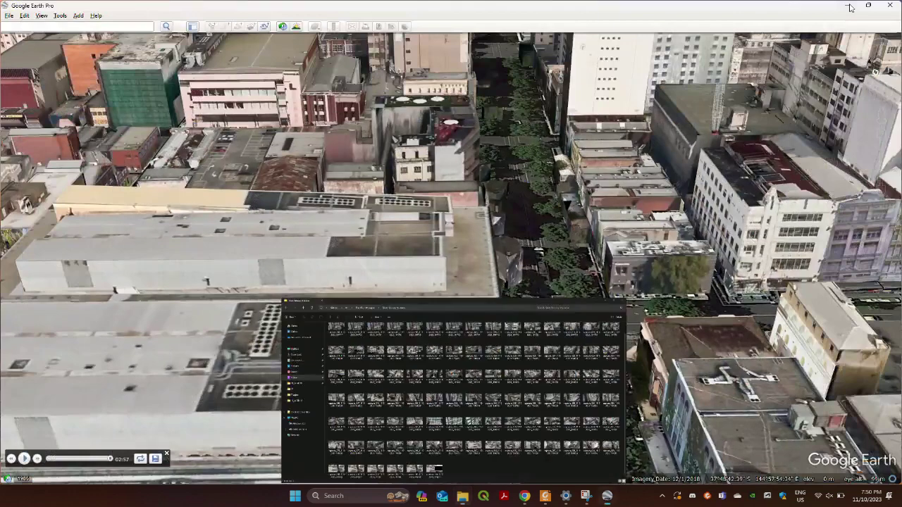
left_click(464, 500)
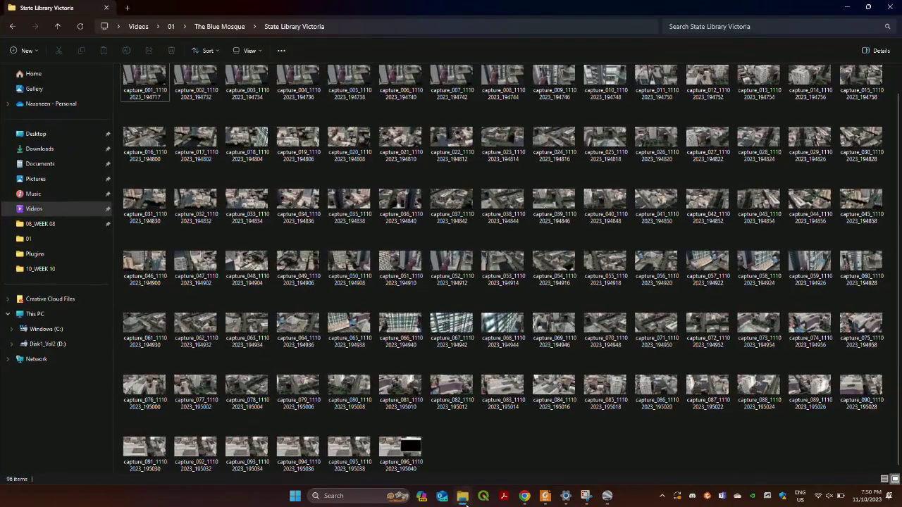
left_click(464, 500)
Launch Pix4Dmapper and start a new project named State Library Victoria
left_click(356, 501)
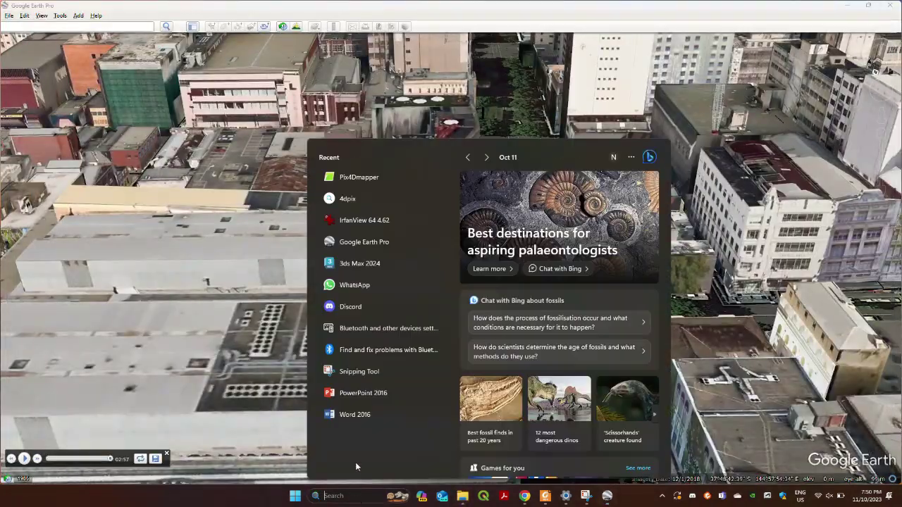
left_click(355, 179)
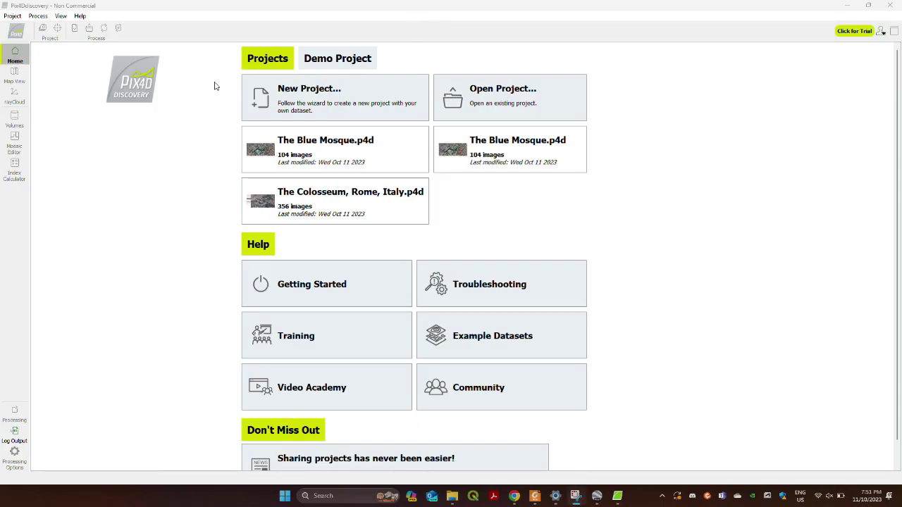
left_click(335, 117)
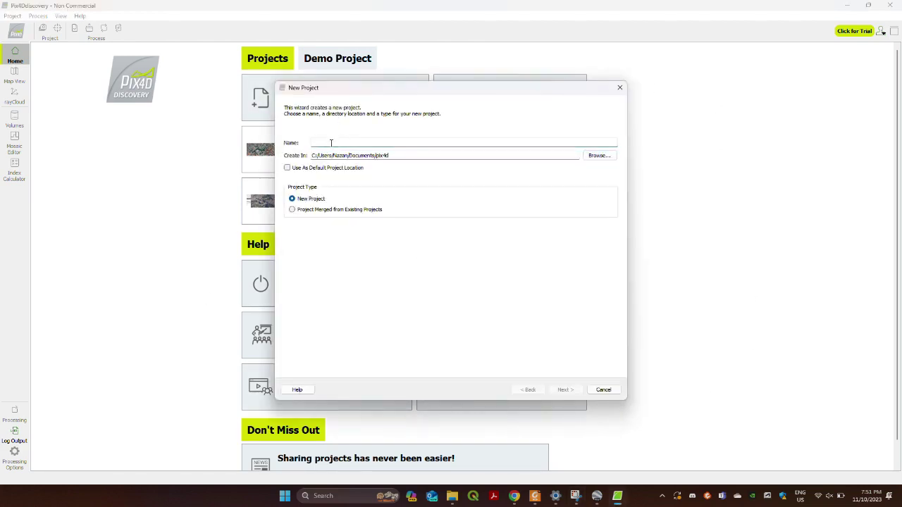
type("State Library Victoria")
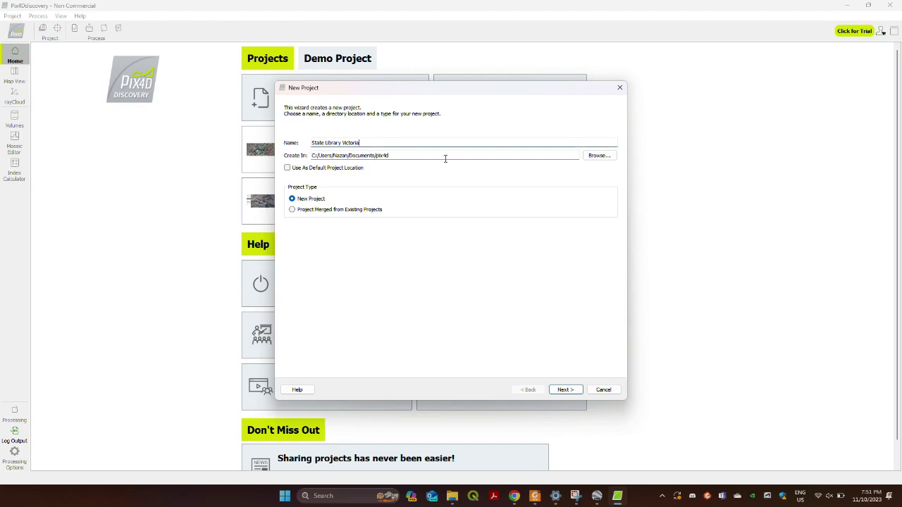
Set the new project's location to the folder Videos/01/The Blue Mosque/State Library Victoria and proceed to image selection
left_click(599, 156)
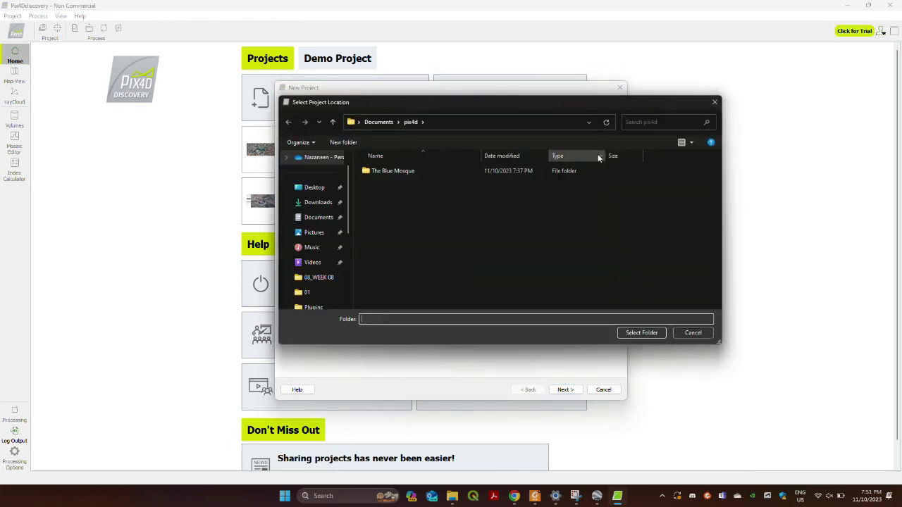
left_click(334, 121)
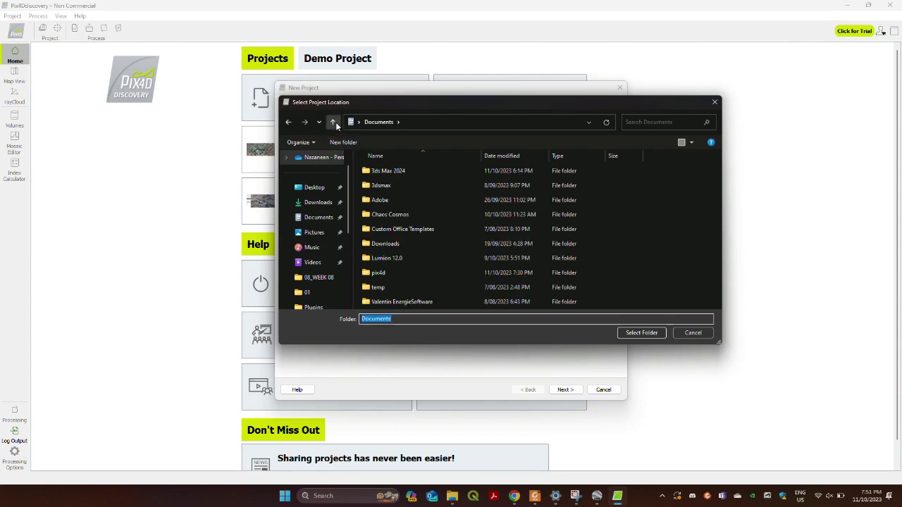
left_click(320, 265)
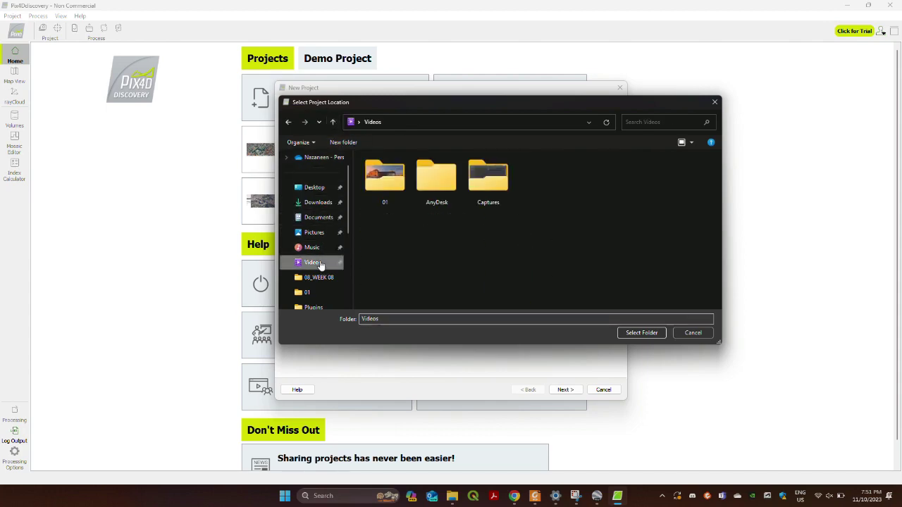
double_click(395, 189)
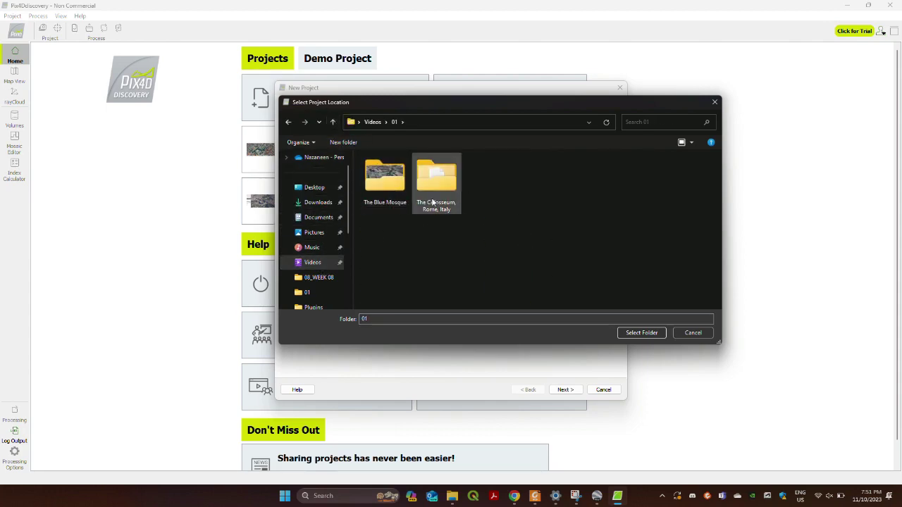
double_click(387, 187)
left_click(387, 202)
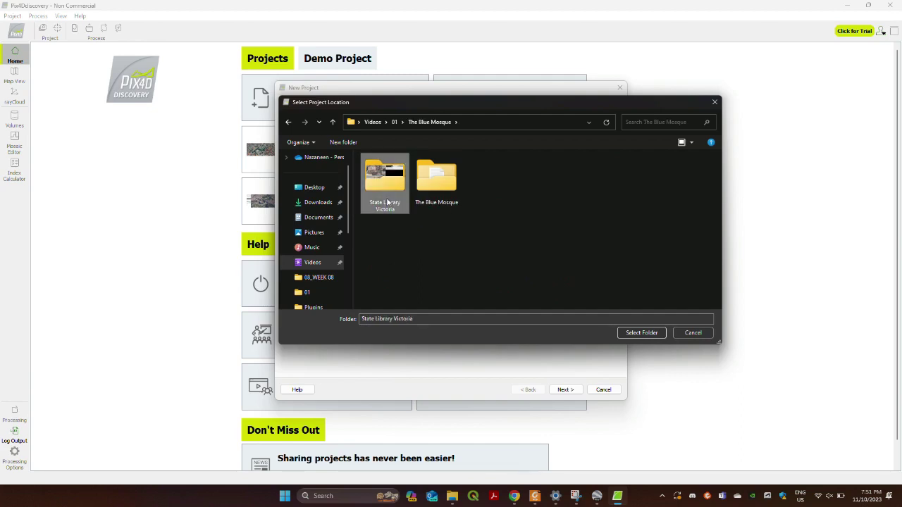
double_click(392, 207)
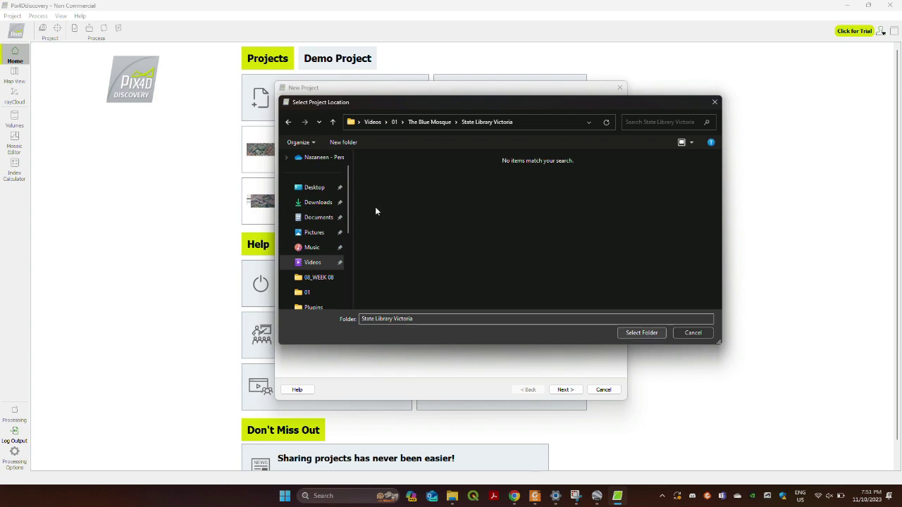
left_click(333, 122)
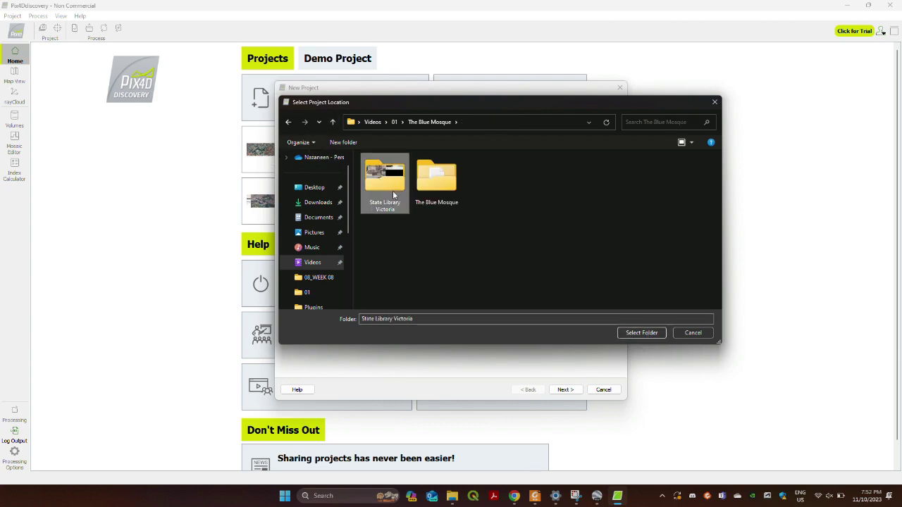
left_click(631, 335)
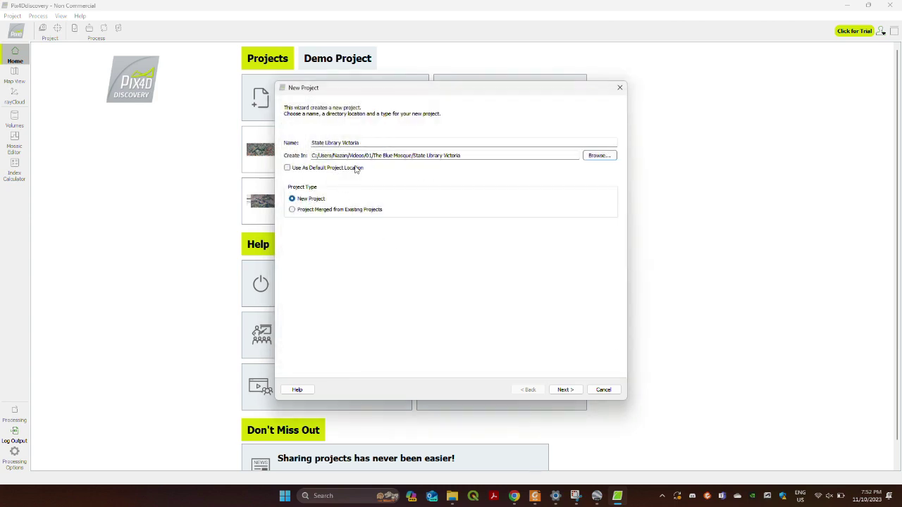
left_click(569, 391)
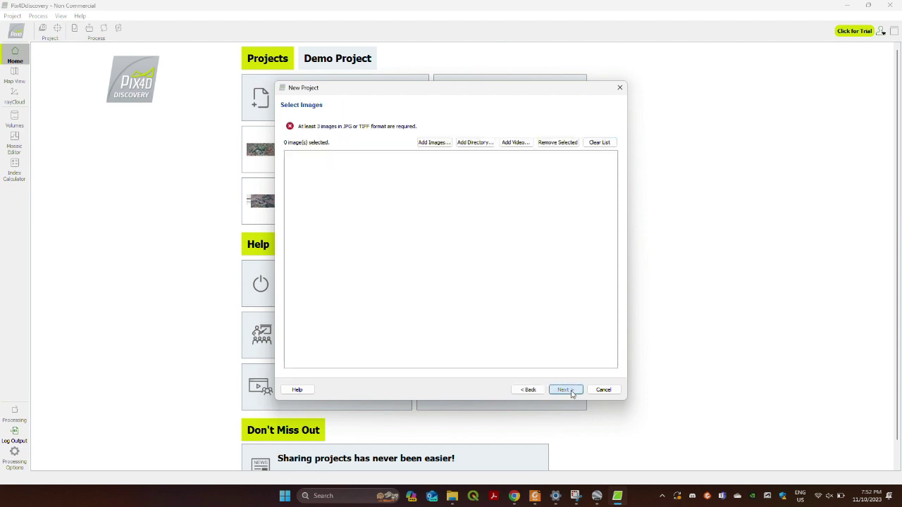
Add all captured JPG screenshots from the State Library Victoria folder to the project and dismiss the geotag notice
left_click(433, 143)
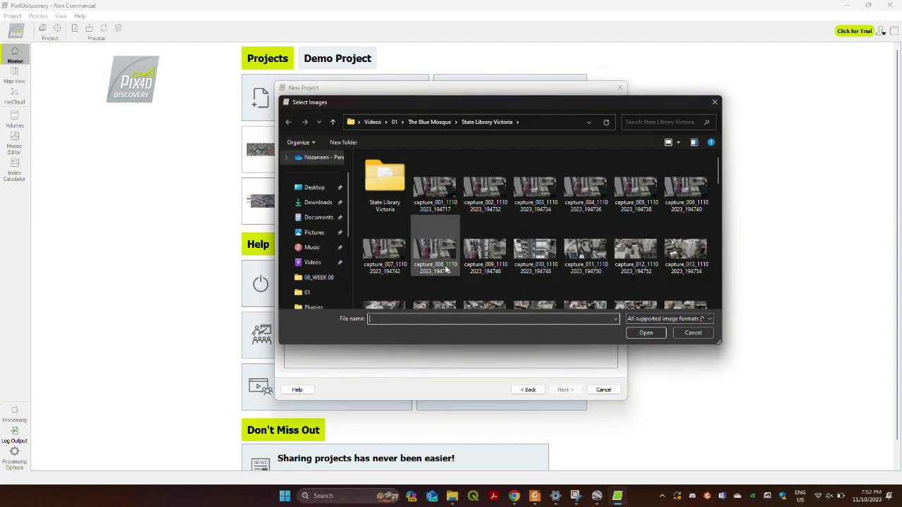
double_click(386, 191)
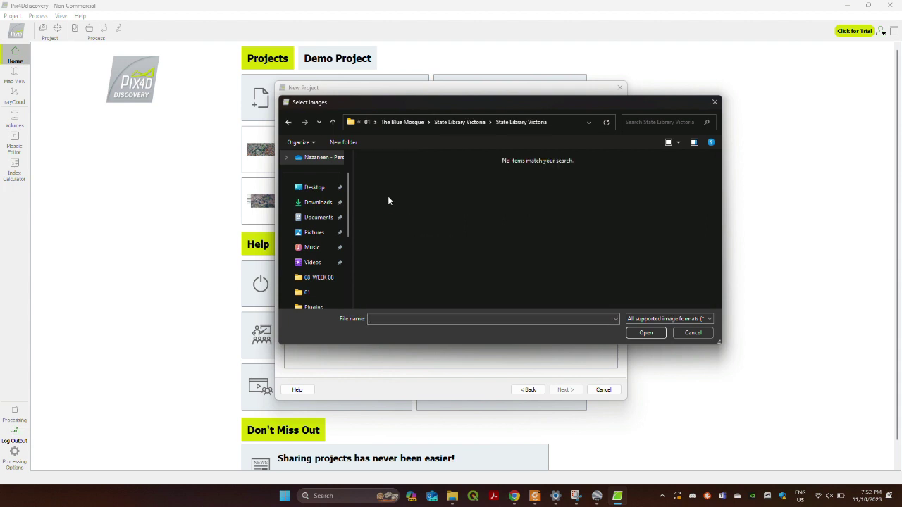
left_click(333, 123)
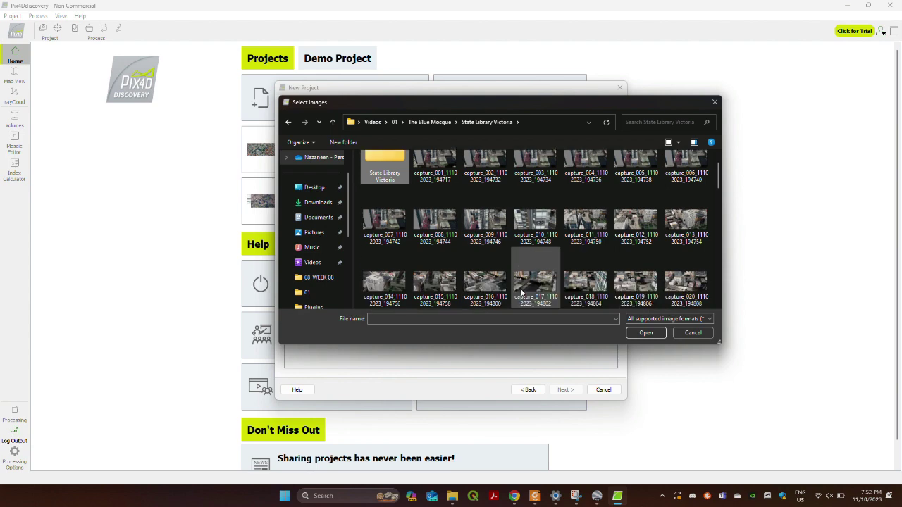
scroll(594, 277, "down", 5)
scroll(595, 277, "down", 2)
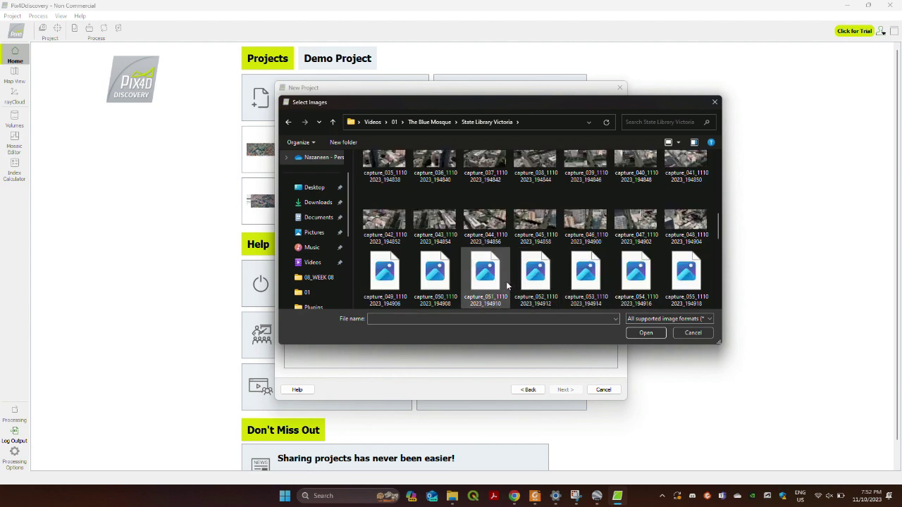
scroll(506, 281, "down", 1)
scroll(506, 281, "up", 8)
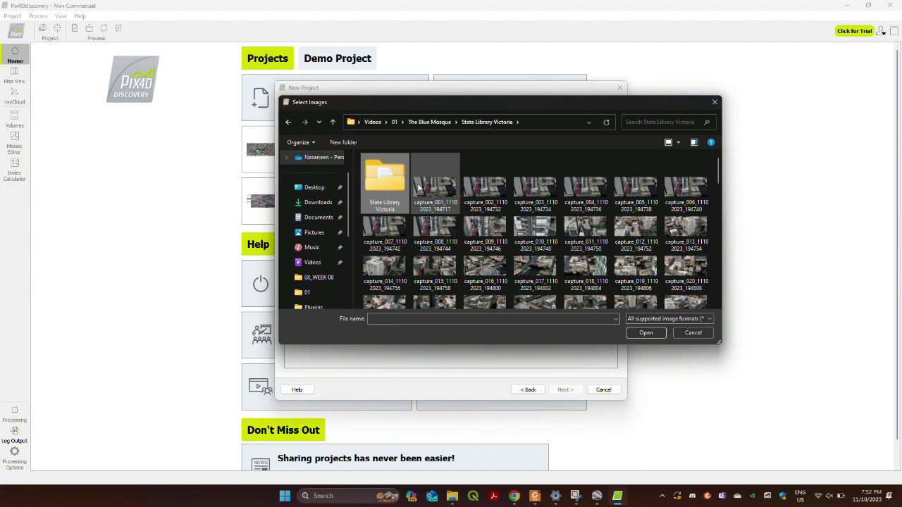
left_click(440, 188)
key("ctrl+a")
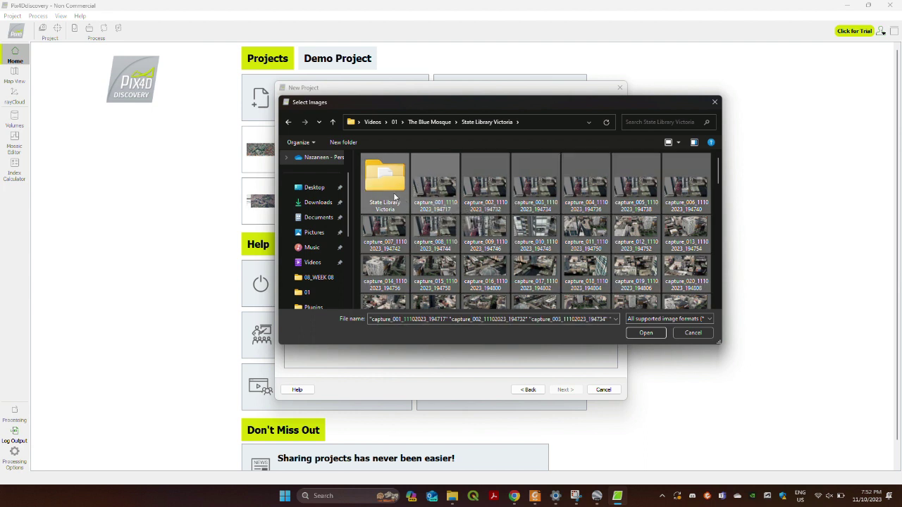
left_click(642, 333)
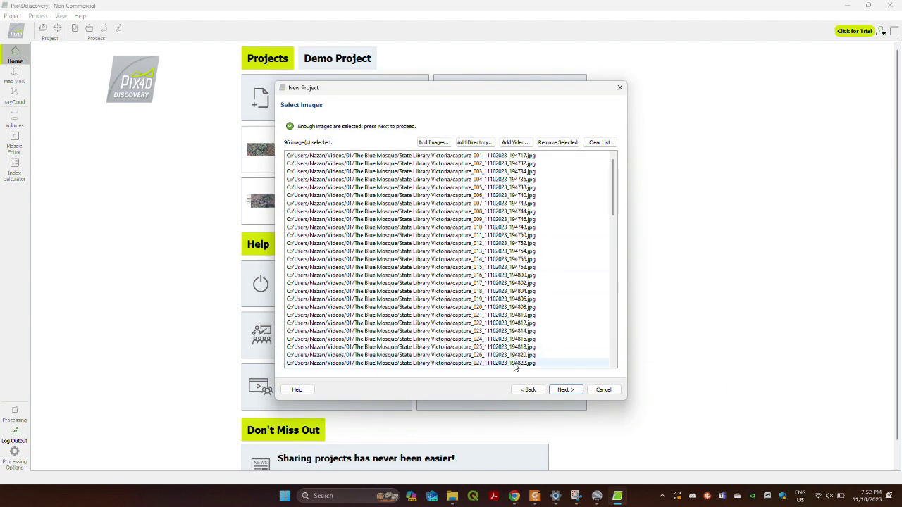
left_click(565, 390)
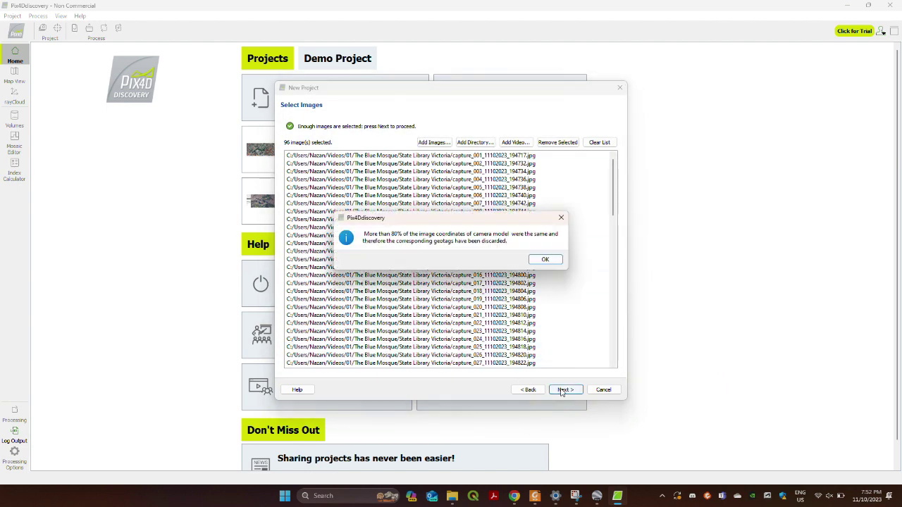
left_click(542, 261)
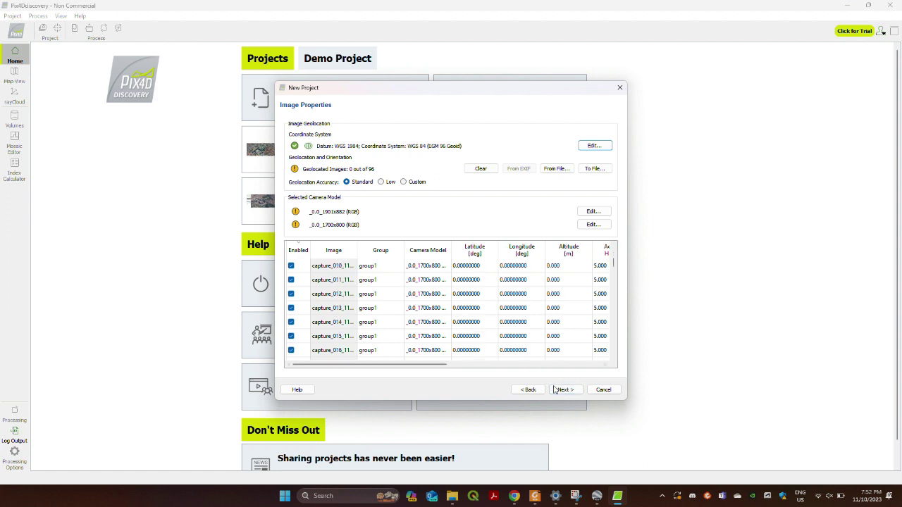
Keep the default image properties and arbitrary coordinate system in metres, and create the project with the standard 3D Models template
left_click(559, 391)
left_click(544, 261)
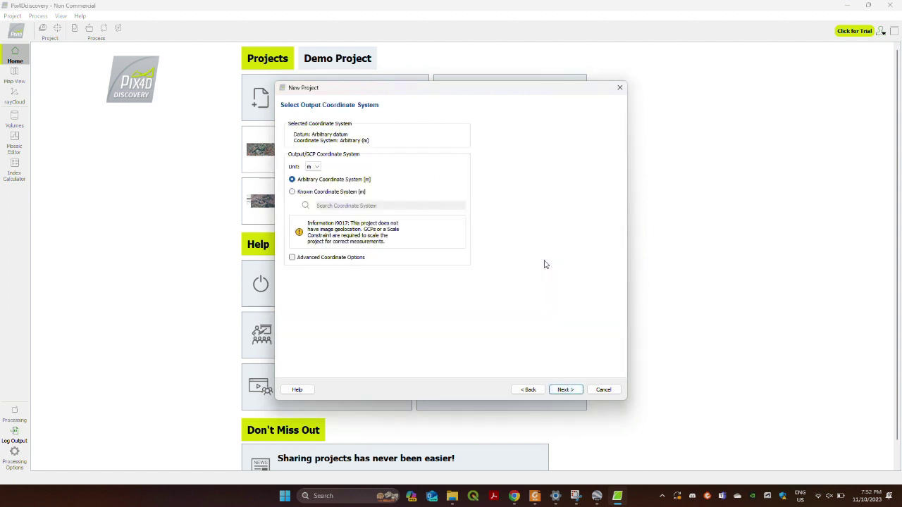
left_click(567, 392)
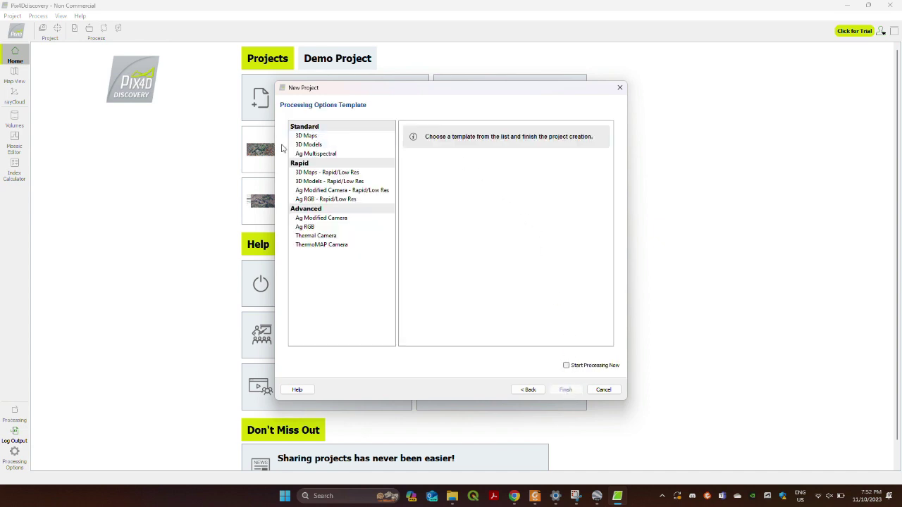
left_click(321, 146)
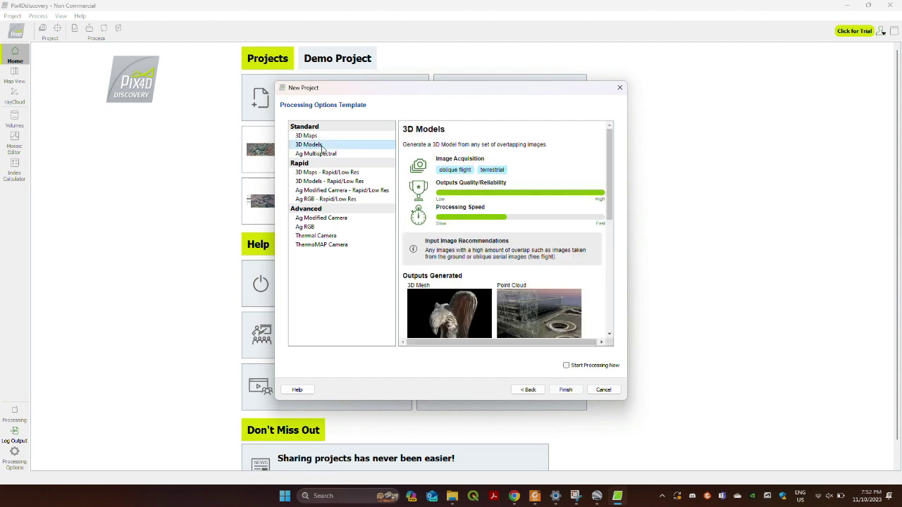
left_click(564, 390)
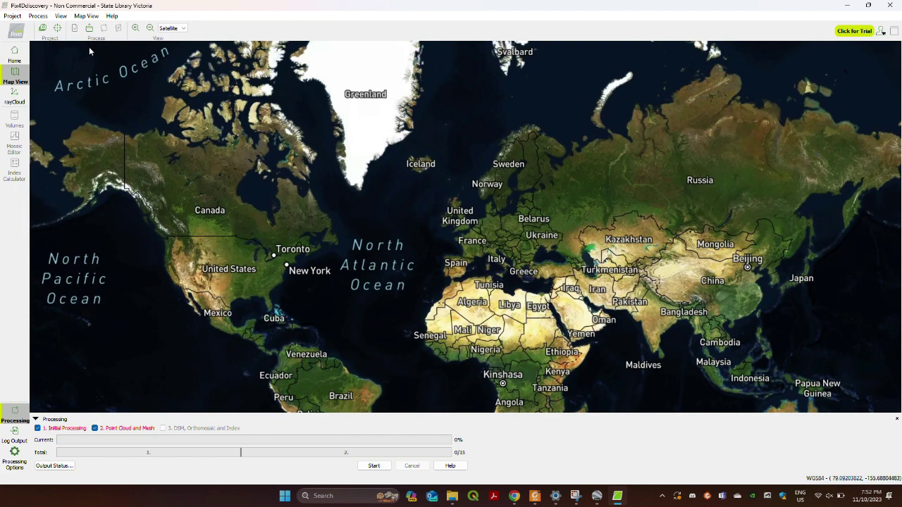
Configure the 3D textured mesh with custom settings: maximum octree depth 14, texture size 4096x4096 and qualitative decimation with the Sensitive strategy
left_click(39, 15)
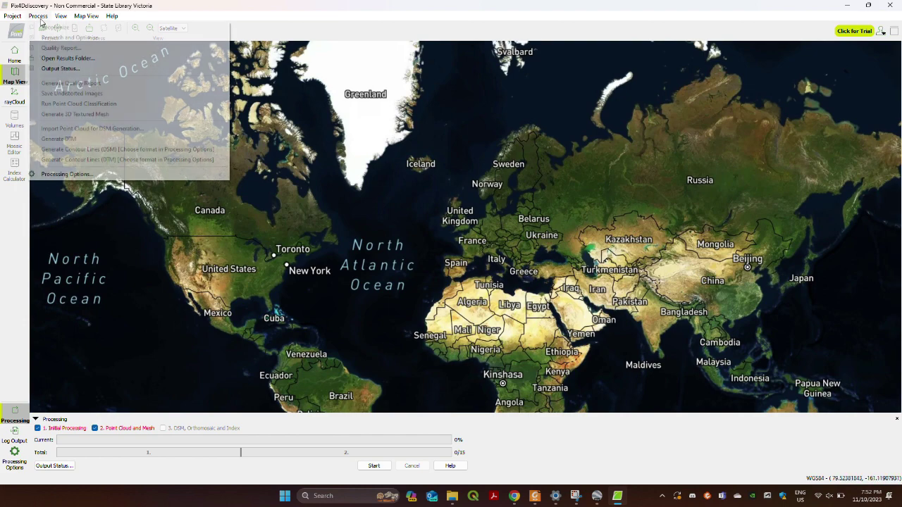
left_click(70, 175)
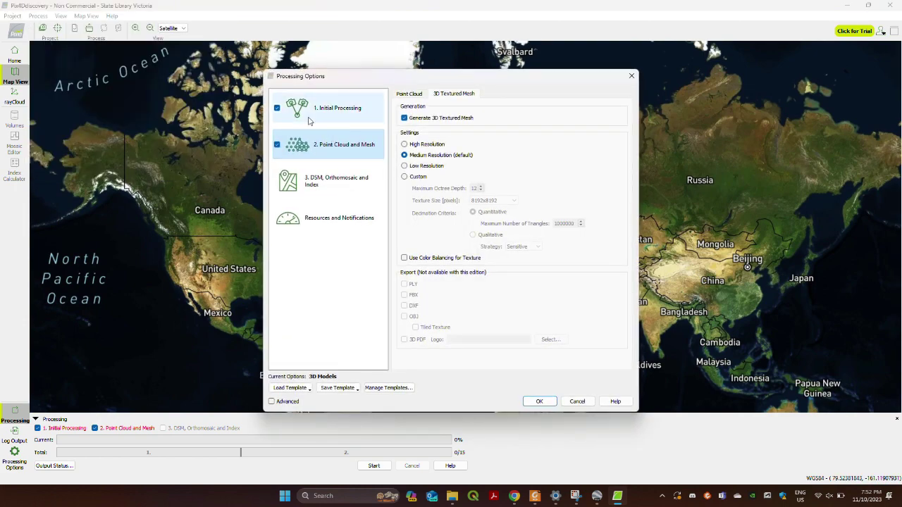
left_click(321, 119)
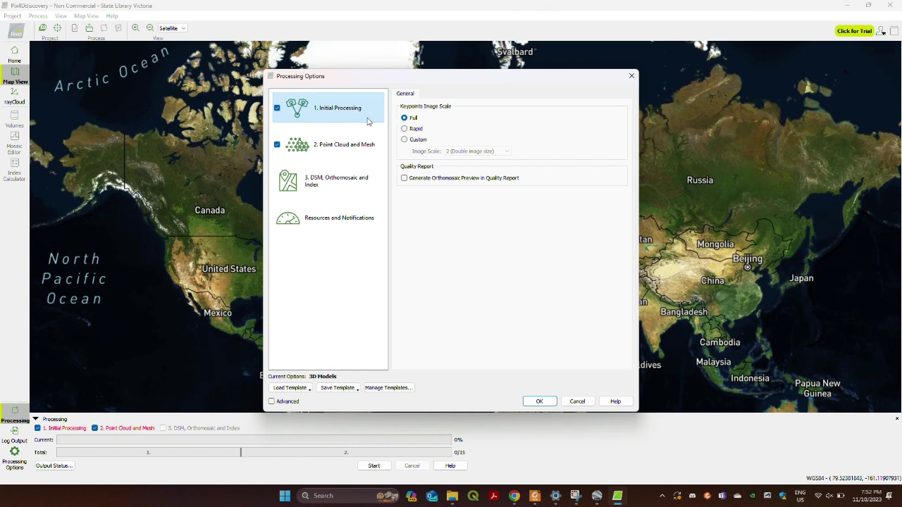
left_click(327, 146)
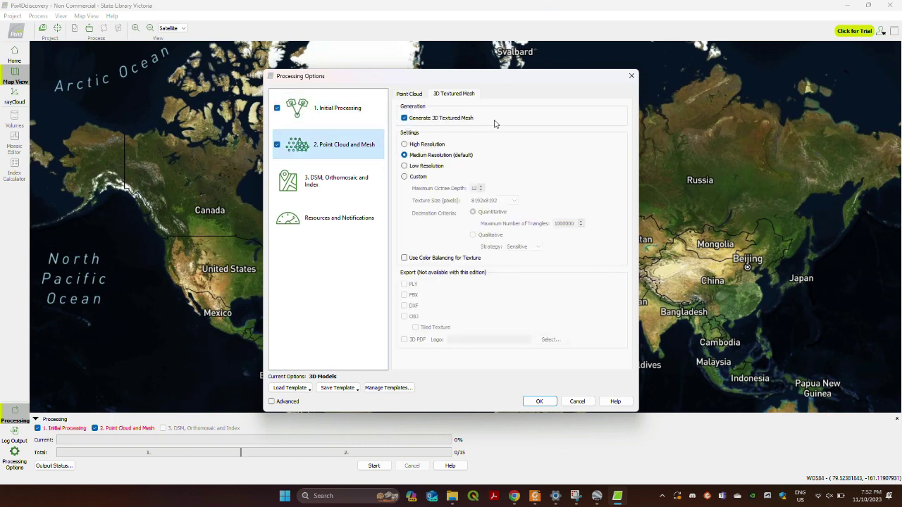
left_click(404, 176)
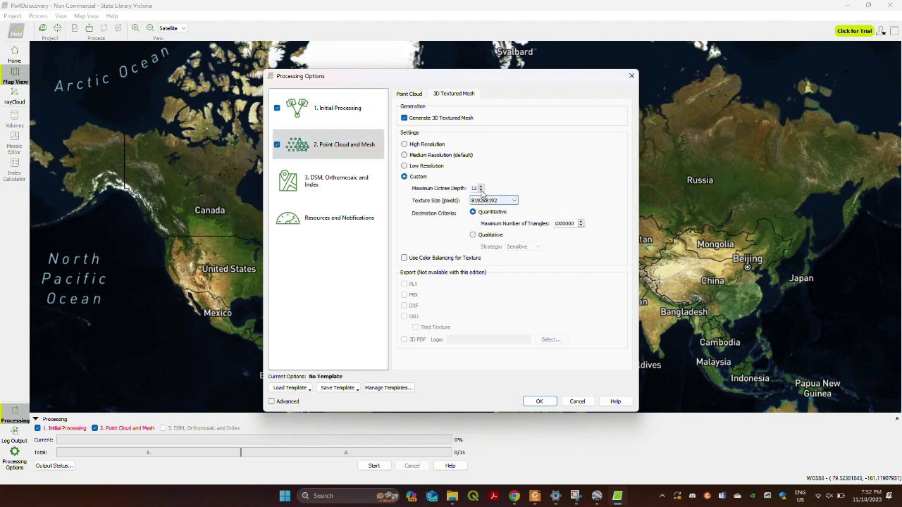
left_click(480, 189)
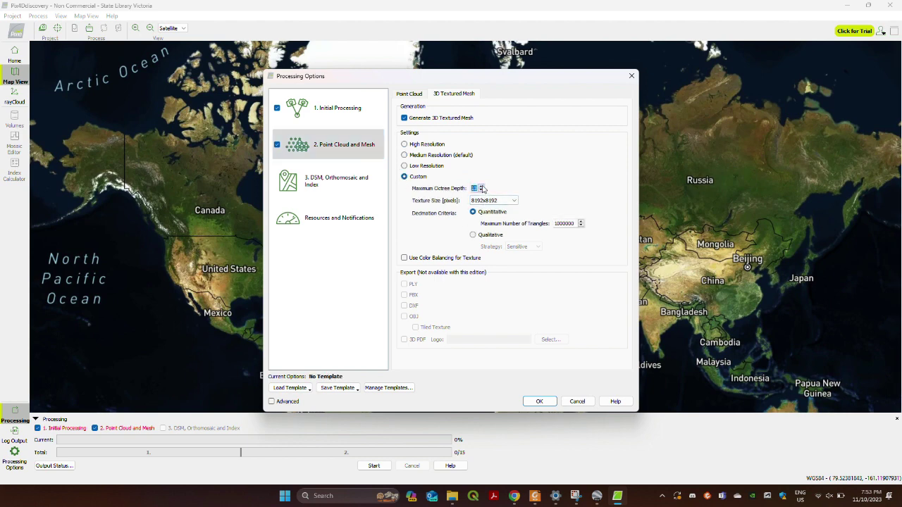
left_click(494, 200)
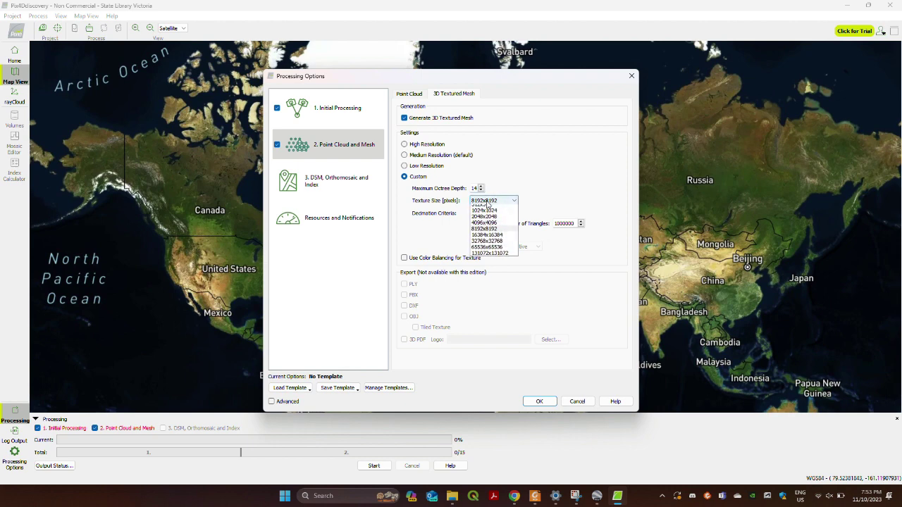
left_click(487, 237)
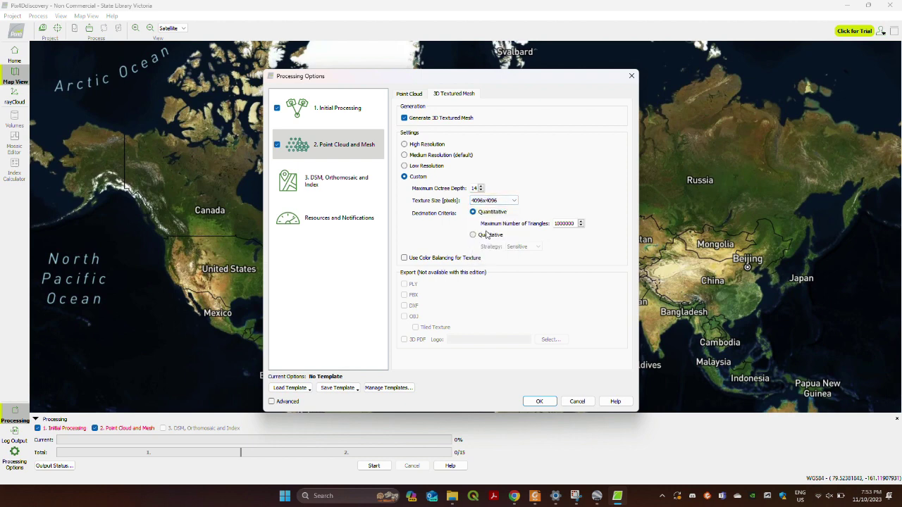
left_click(474, 236)
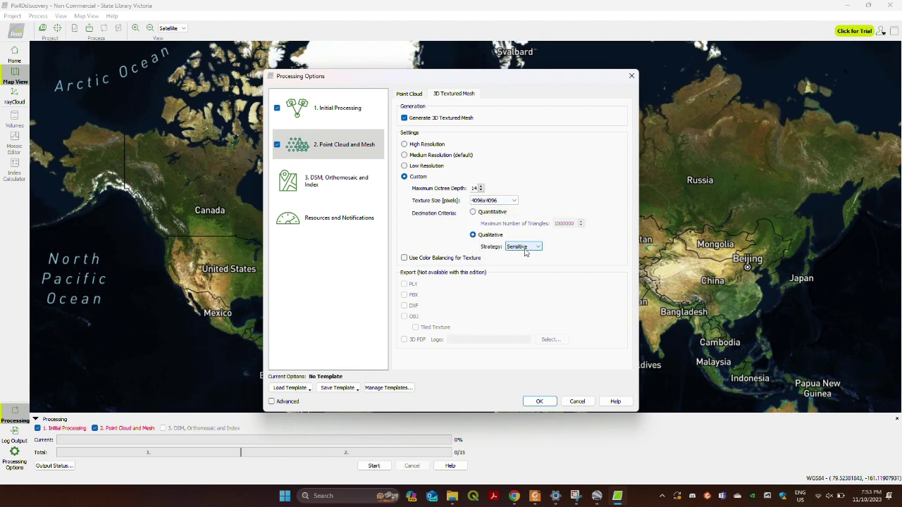
left_click(539, 401)
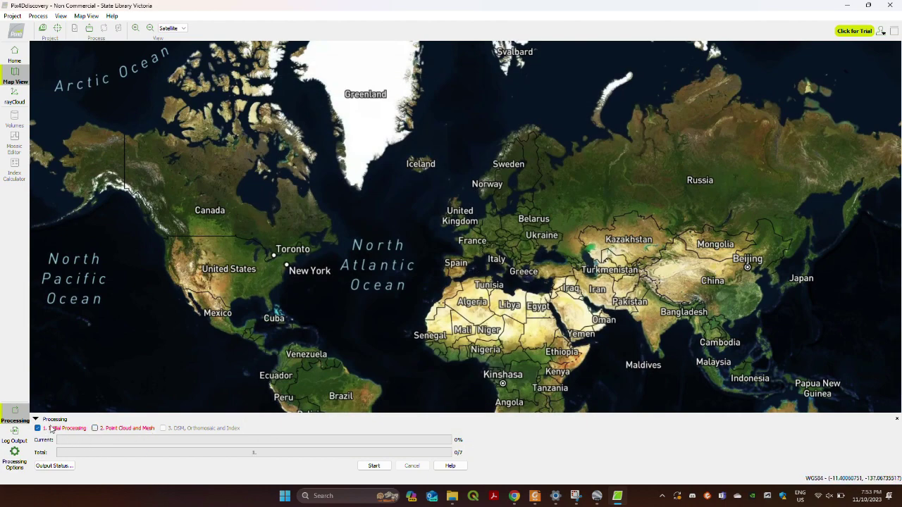
Run only the Initial Processing stage, with Point Cloud and Mesh excluded, and close the quality report
left_click(373, 466)
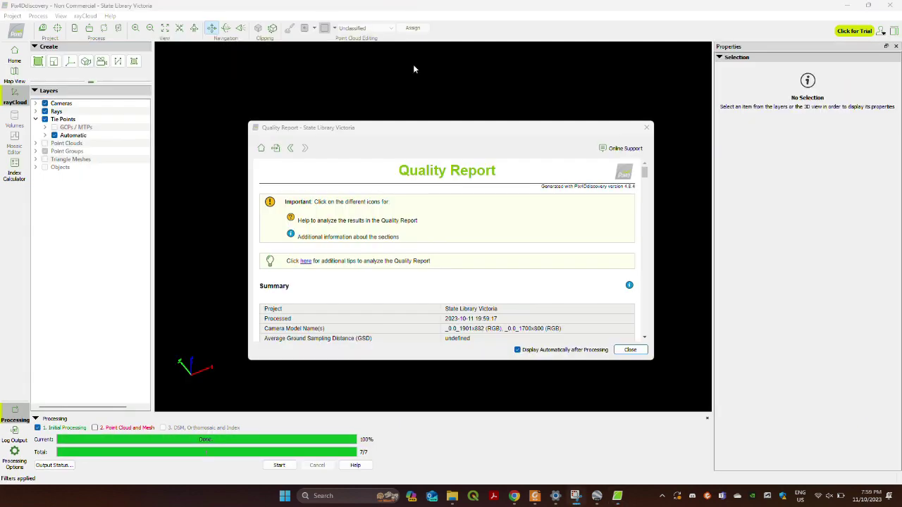
left_click(630, 351)
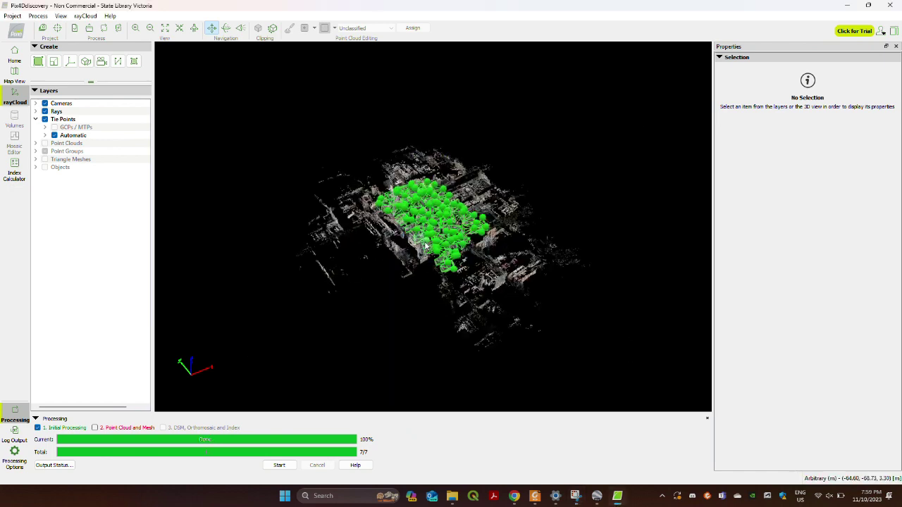
scroll(426, 245, "up", 2)
scroll(499, 238, "up", 2)
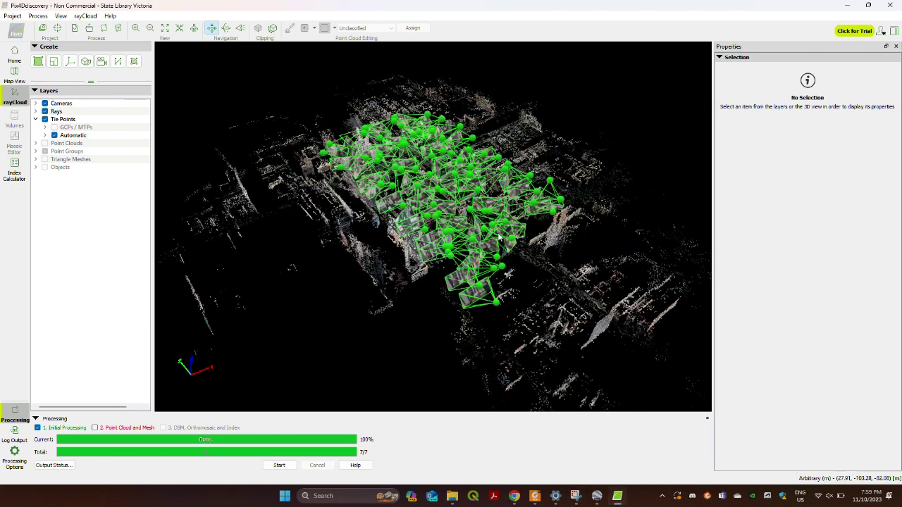
Hide the camera layer and examine the tie points of the library and the surrounding city blocks
left_click(44, 104)
scroll(423, 243, "up", 2)
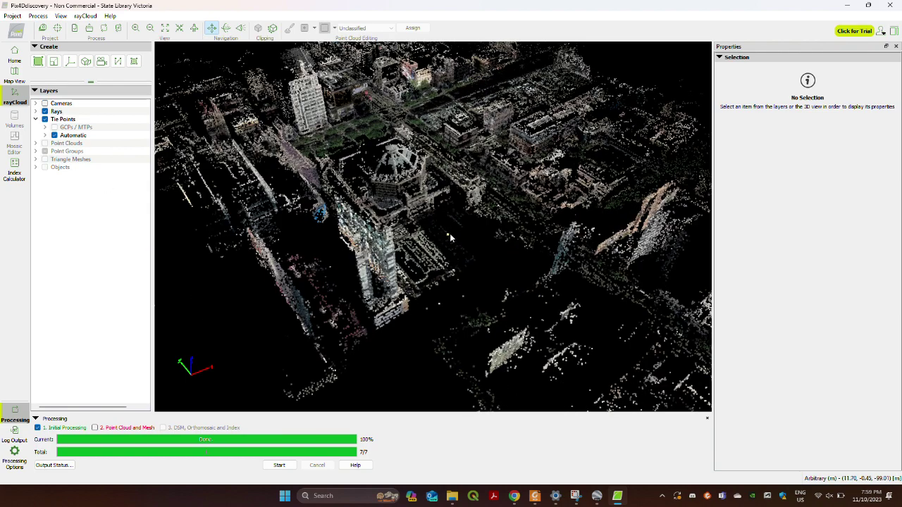
left_click_drag(472, 273, 465, 250)
scroll(459, 246, "up", 2)
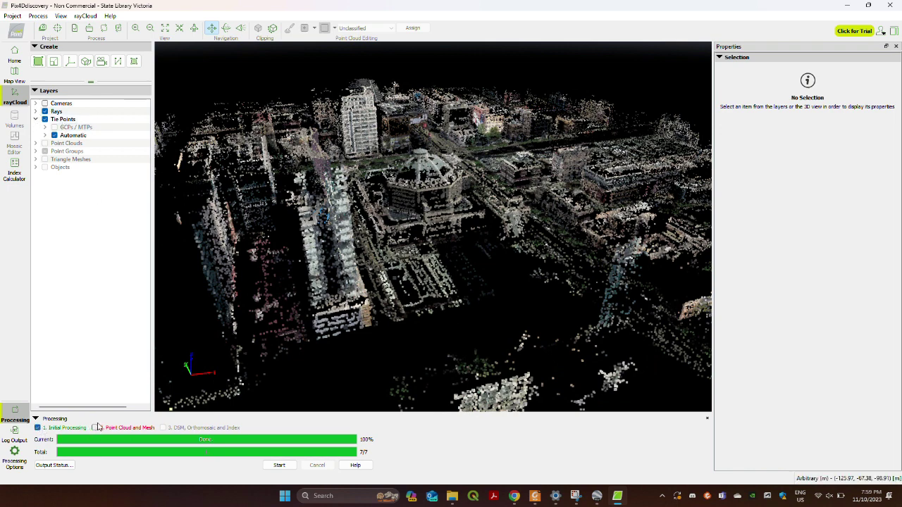
Keep the custom 3D textured mesh options, run only the Point Cloud and Mesh stage, and close the quality report
left_click(45, 17)
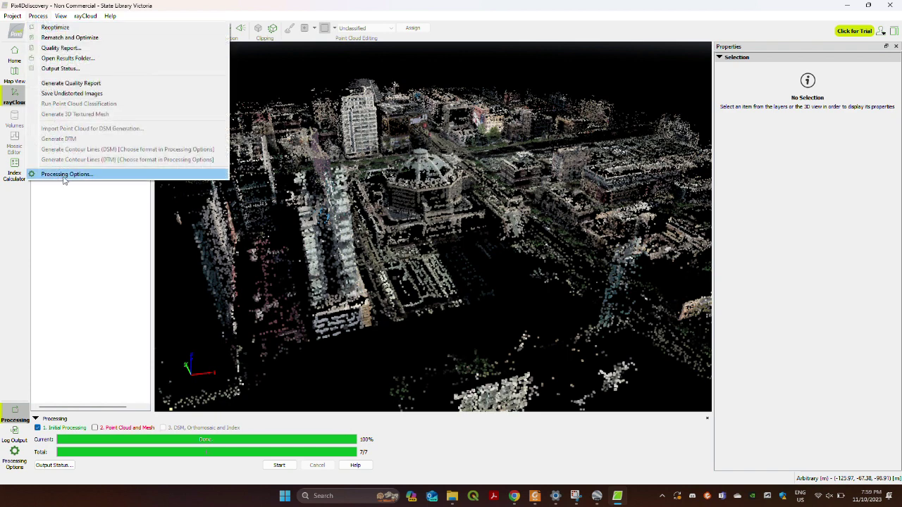
left_click(63, 176)
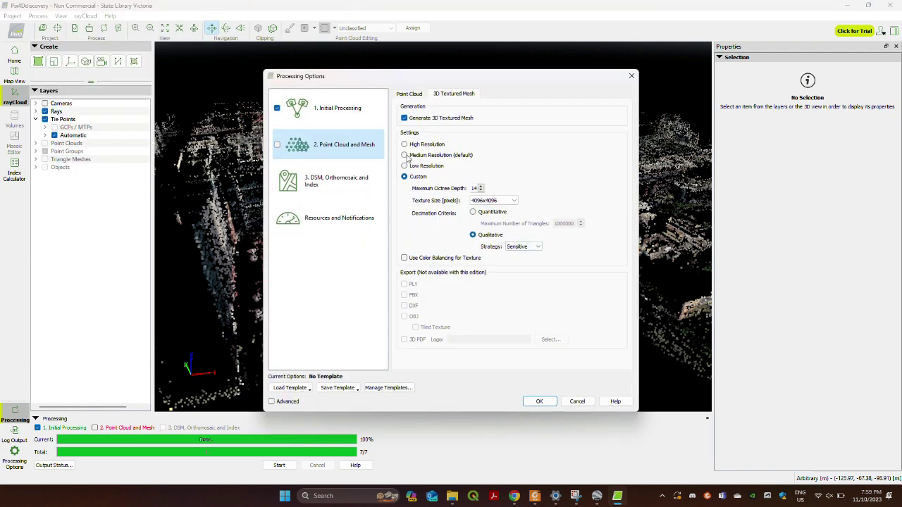
left_click(539, 401)
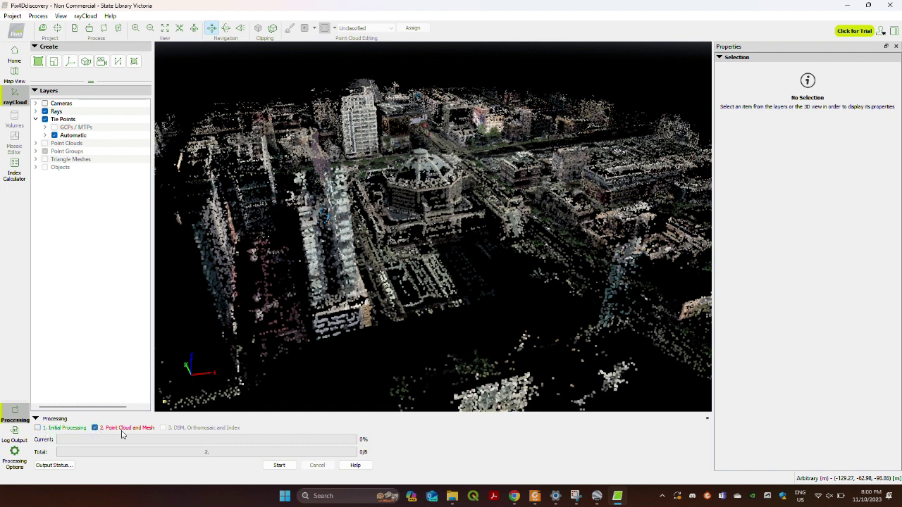
left_click(279, 468)
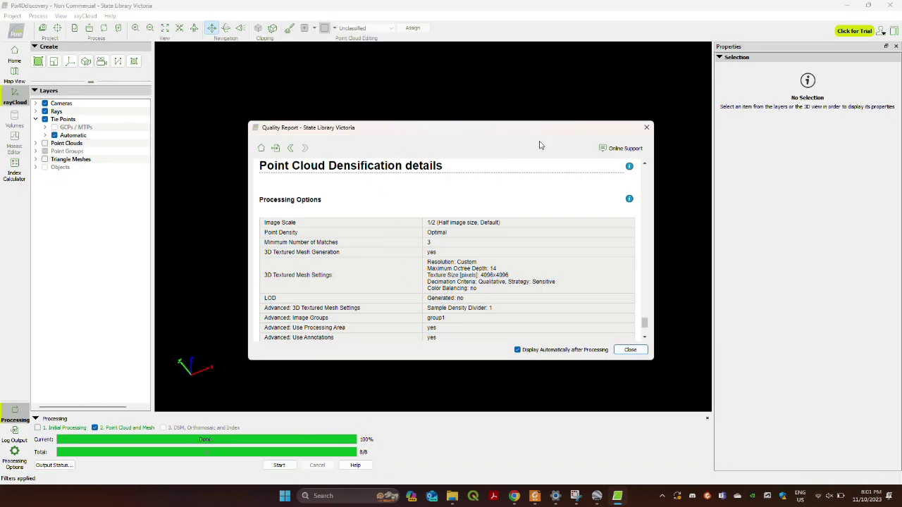
left_click(624, 352)
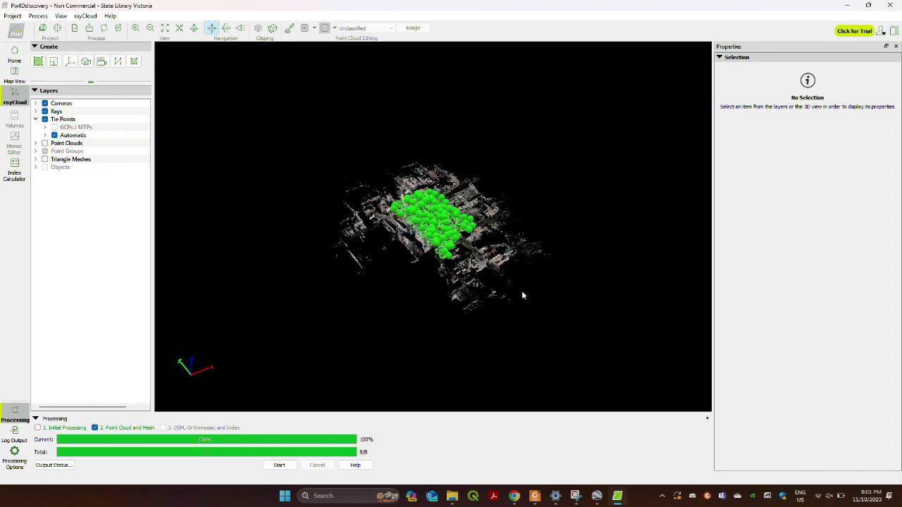
Hide the camera layer and show the Triangle Meshes layer, loading the simplified 3D mesh of State Library Victoria
left_click_drag(446, 253, 460, 223)
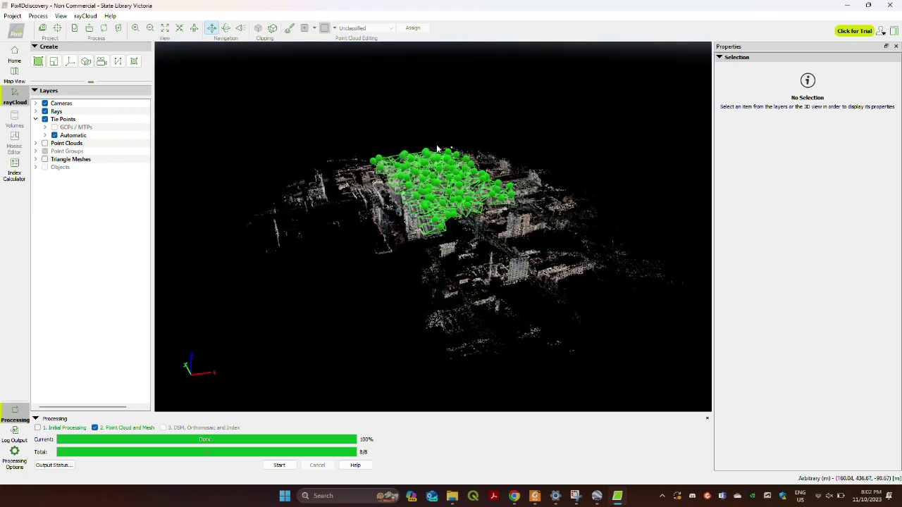
left_click(45, 104)
scroll(448, 228, "up", 5)
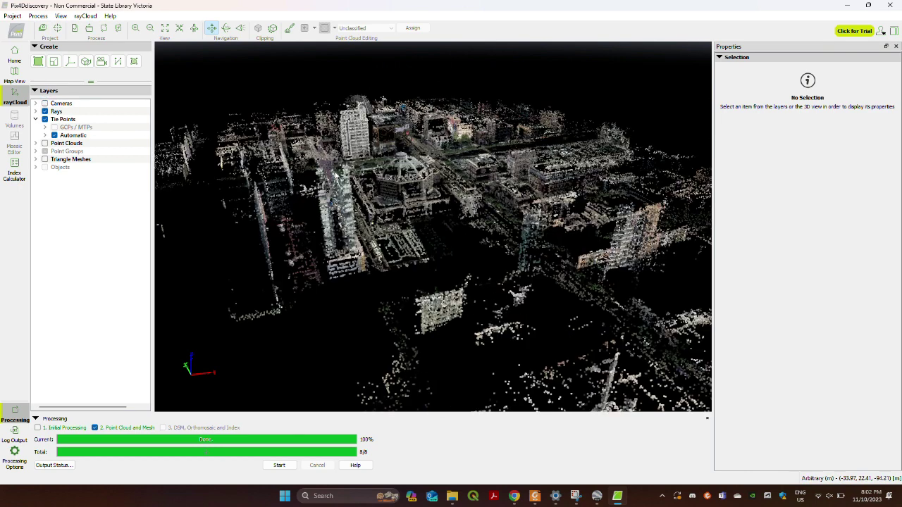
left_click(45, 159)
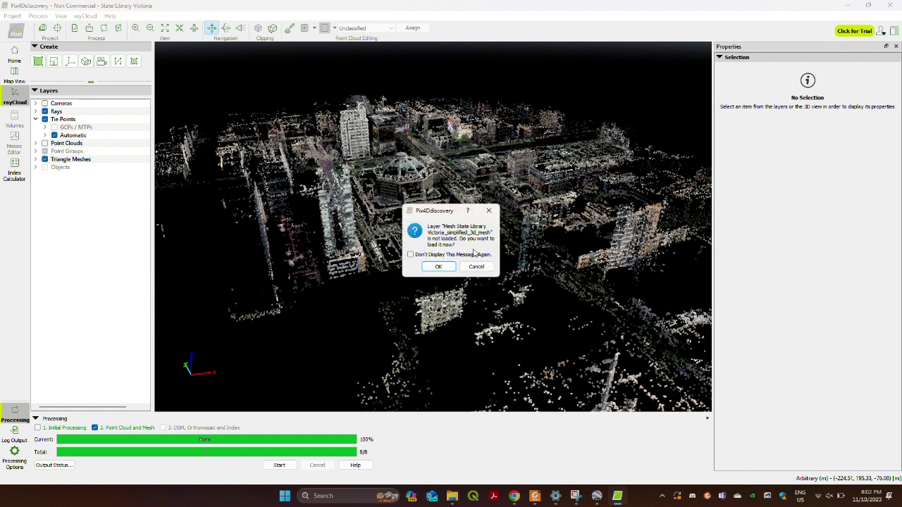
left_click(438, 267)
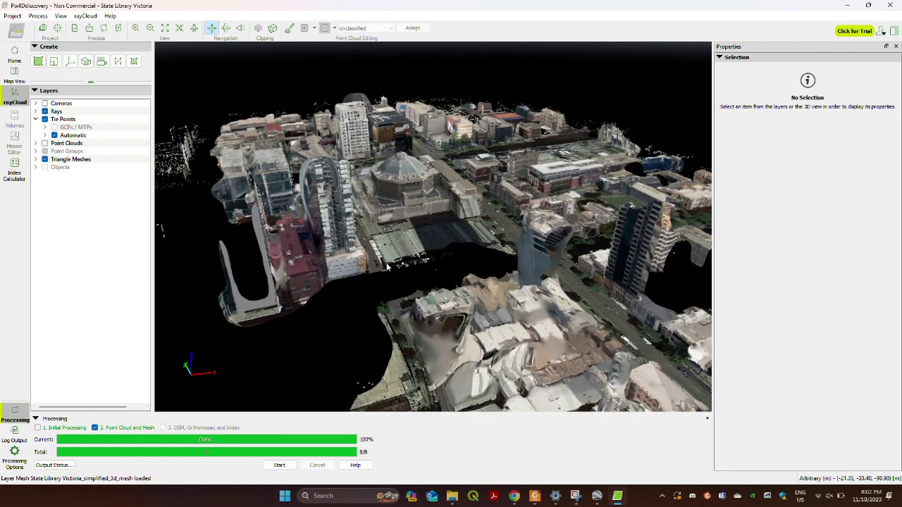
Examine the textured mesh of the domed library building and its neighbouring blocks from several angles and up close
scroll(381, 265, "up", 3)
left_click_drag(512, 264, 462, 278)
left_click_drag(568, 204, 475, 227)
scroll(476, 227, "down", 3)
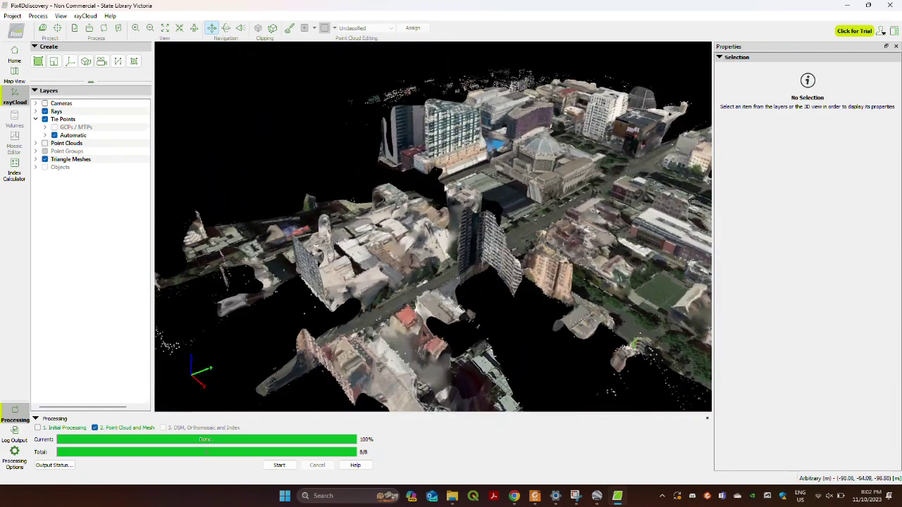
scroll(568, 195, "up", 5)
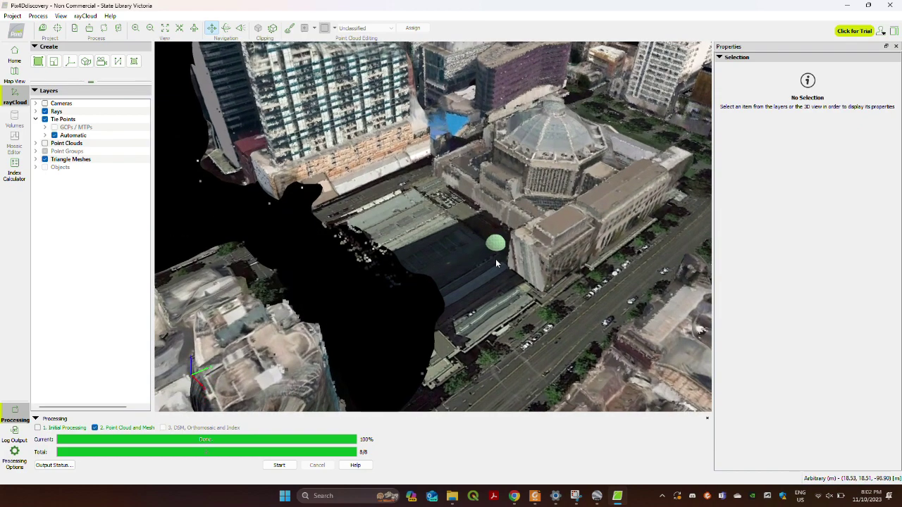